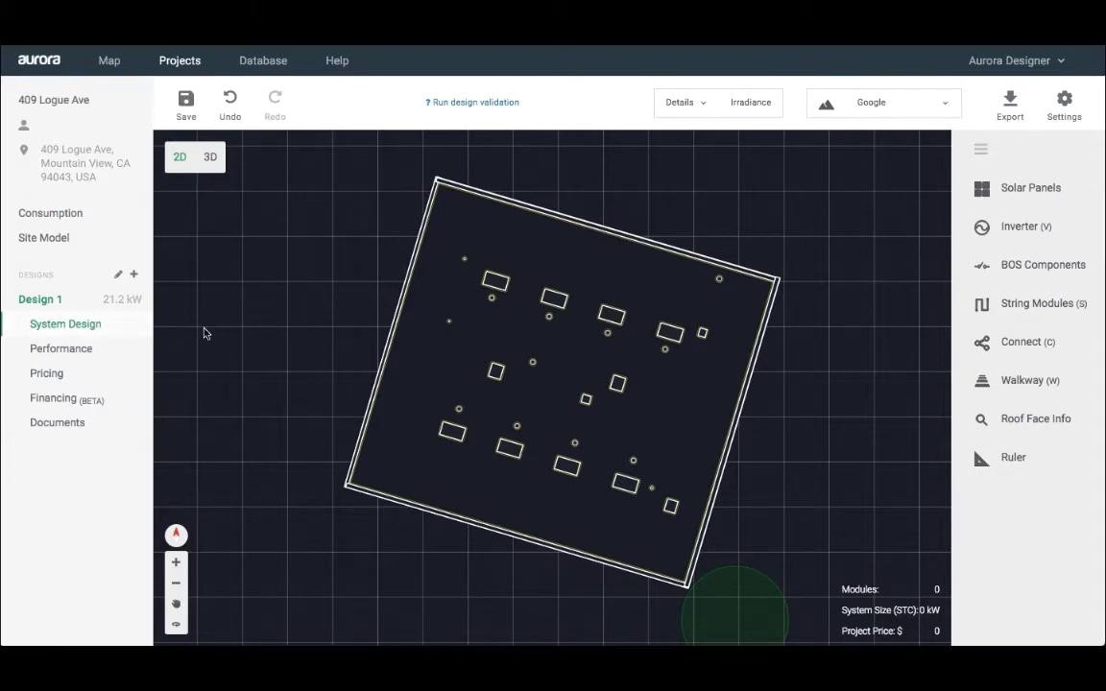
left_click(994, 198)
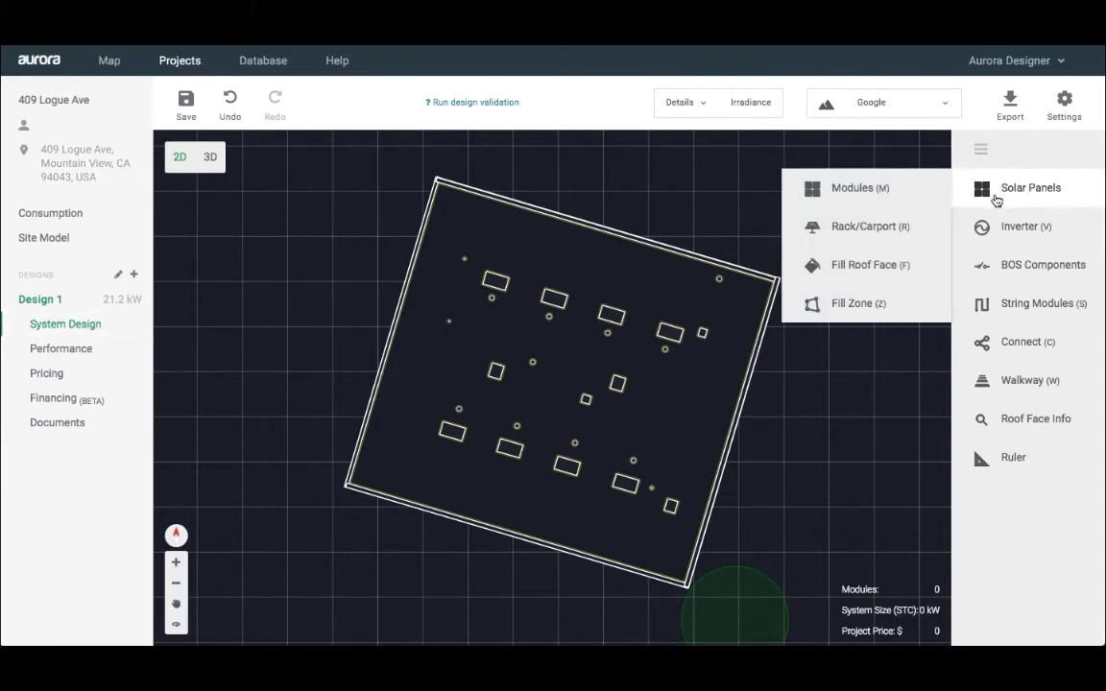
left_click(869, 305)
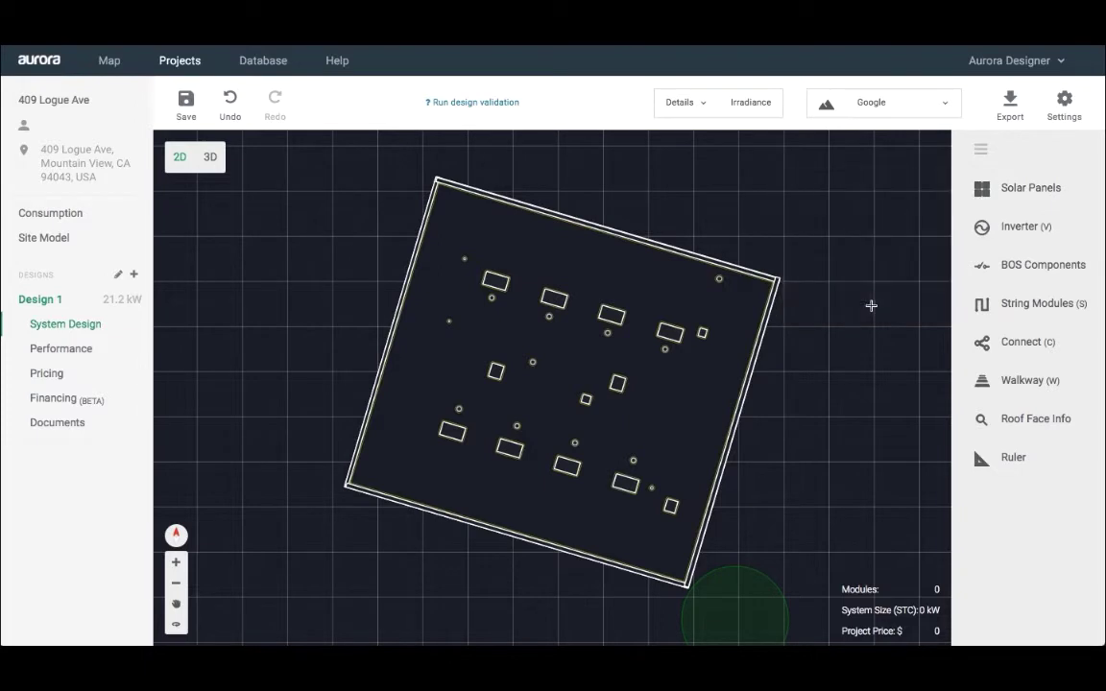
left_click(565, 361)
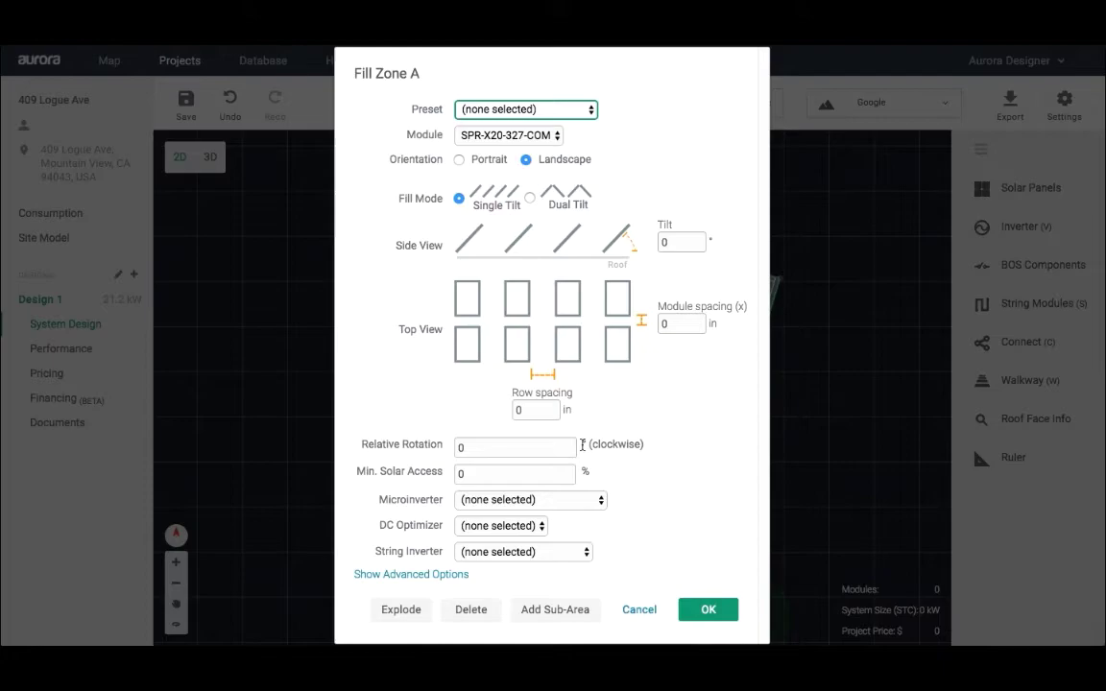
left_click(641, 609)
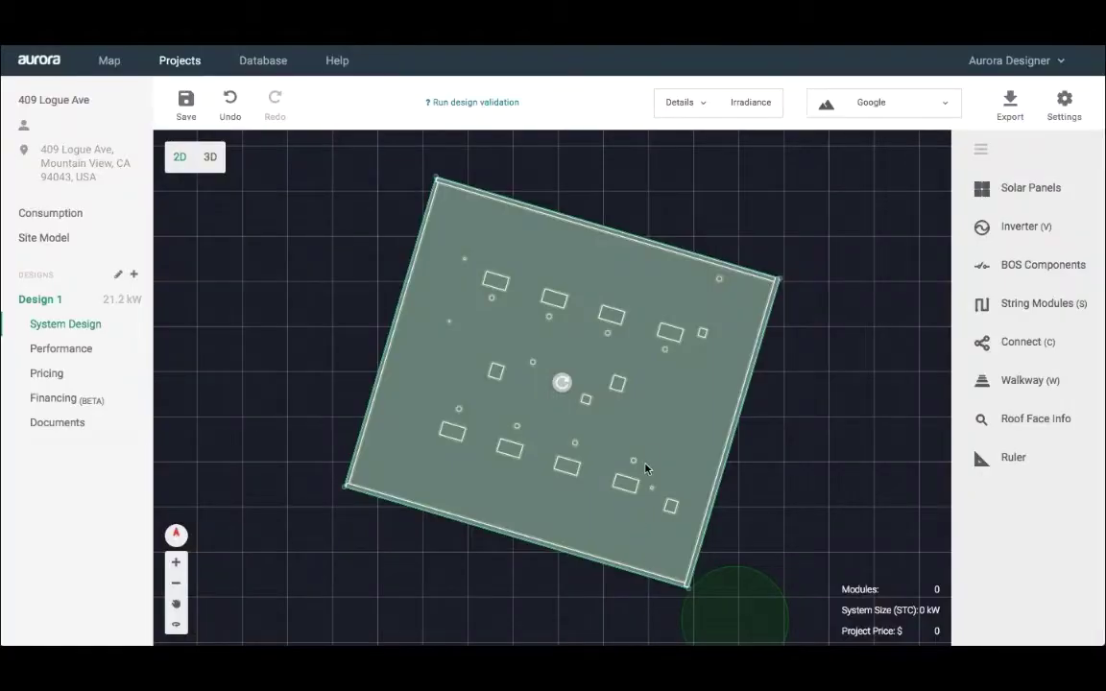
Step: Outline four-sided fill zone A over the roof's left part and open its settings
left_click(1023, 199)
left_click(898, 299)
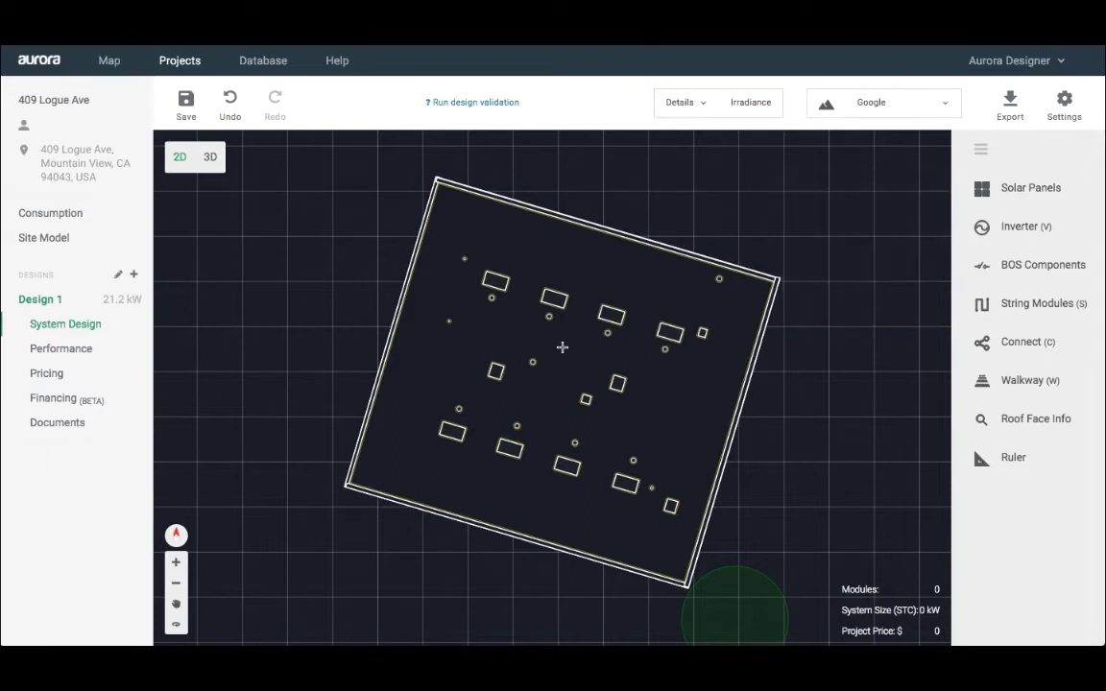
left_click(464, 259)
left_click(438, 436)
left_click(633, 494)
double_click(647, 458)
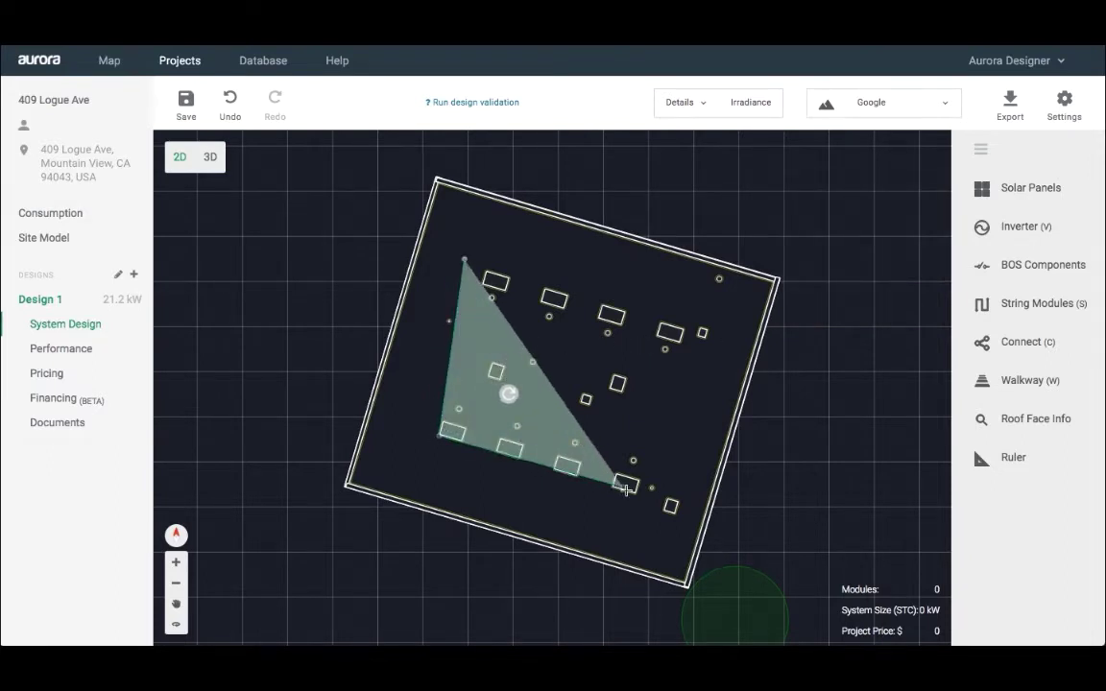
left_click_drag(555, 358, 626, 311)
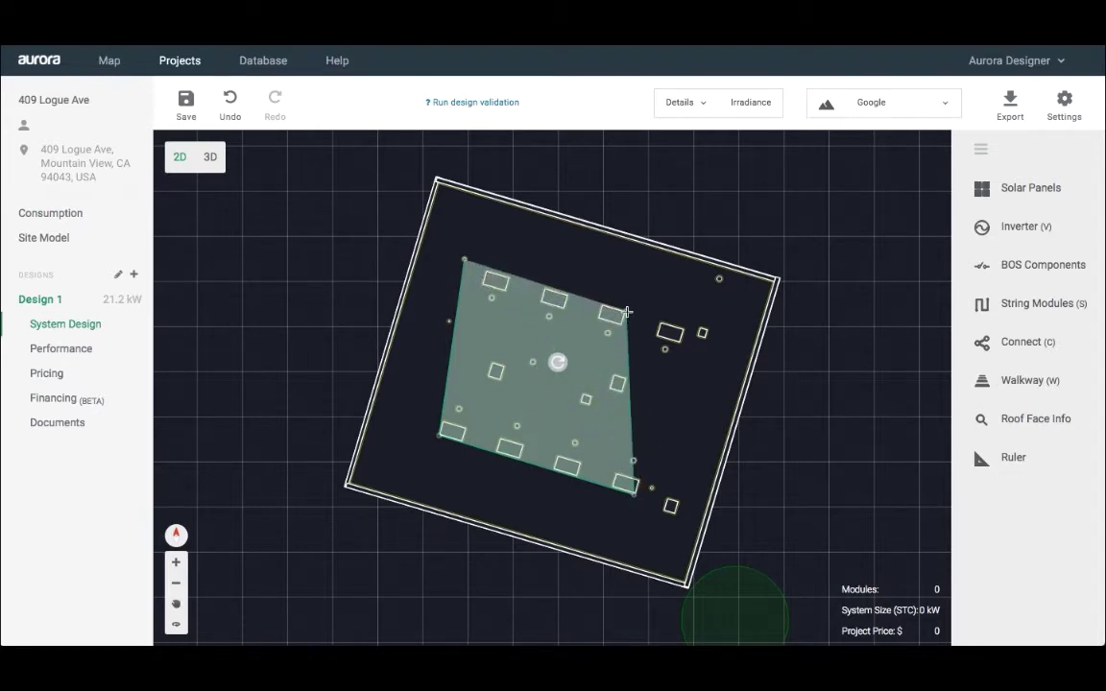
double_click(626, 313)
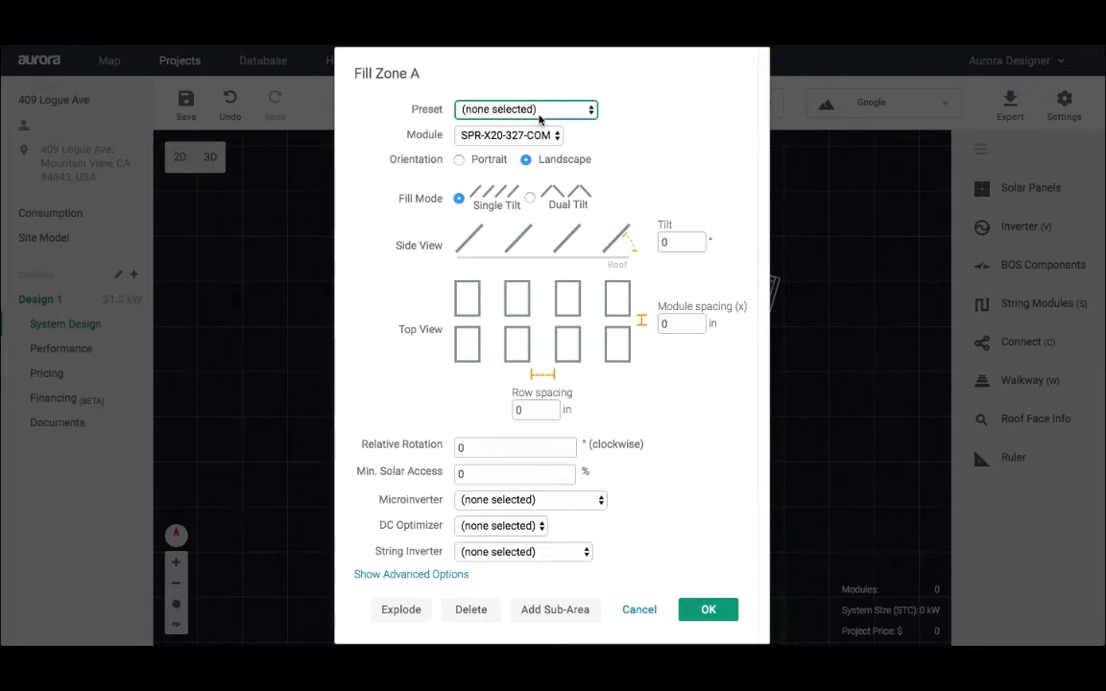
Step: Apply the Helix Single Tilt preset to zone A, keeping the SPR-X22-360-COM module
left_click(496, 113)
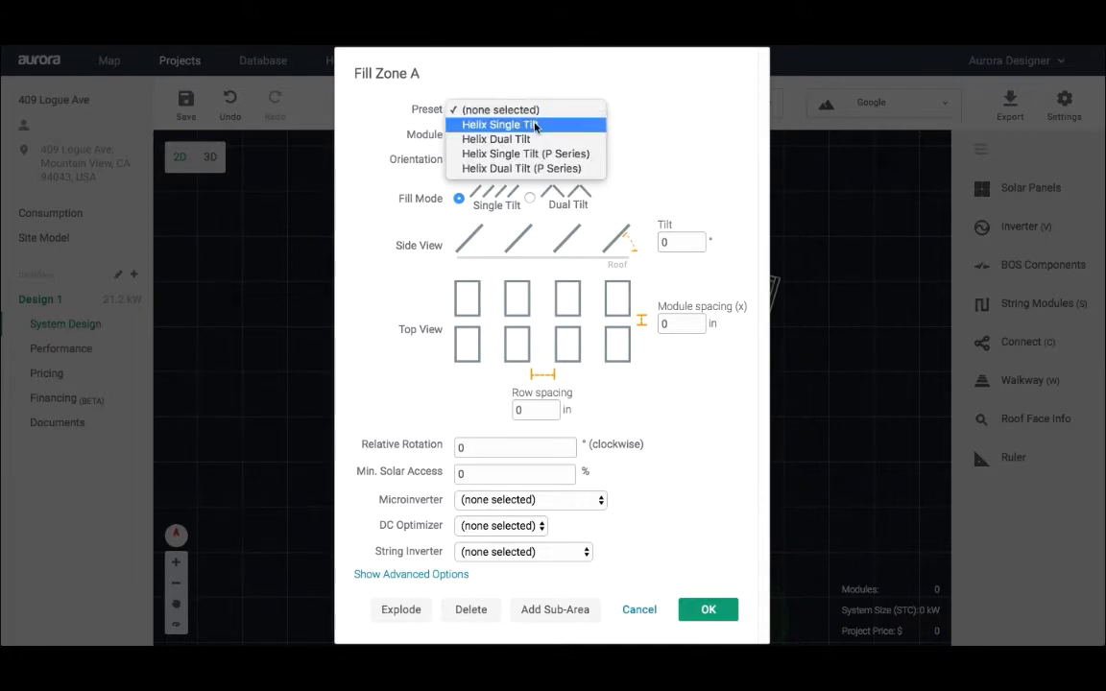
left_click(534, 126)
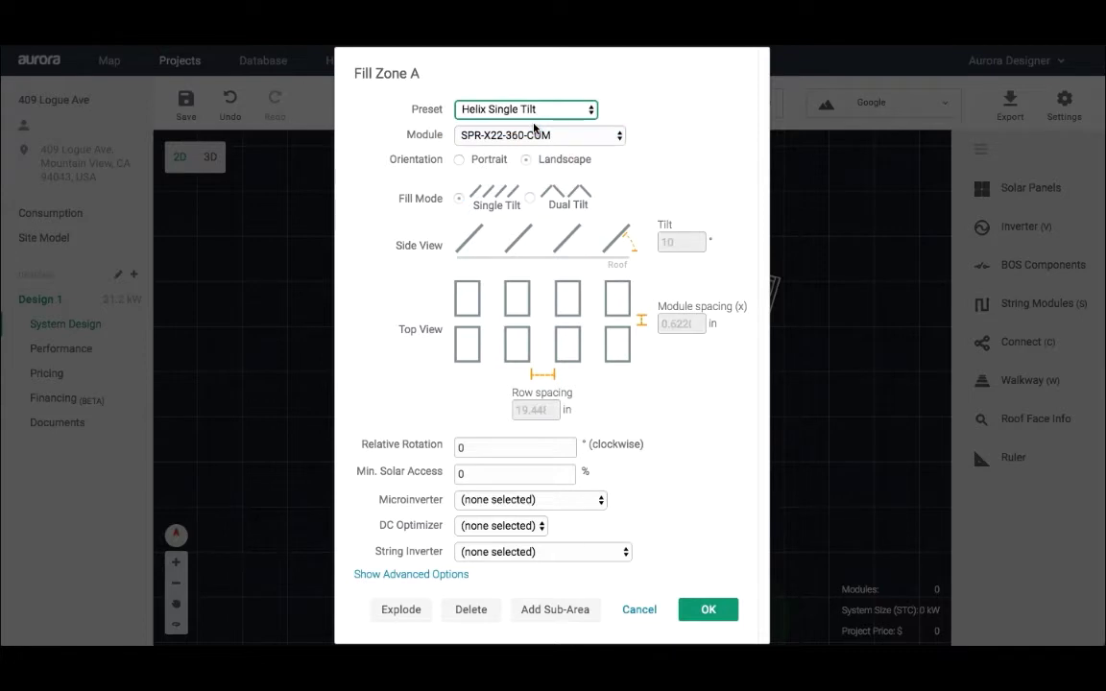
left_click(531, 136)
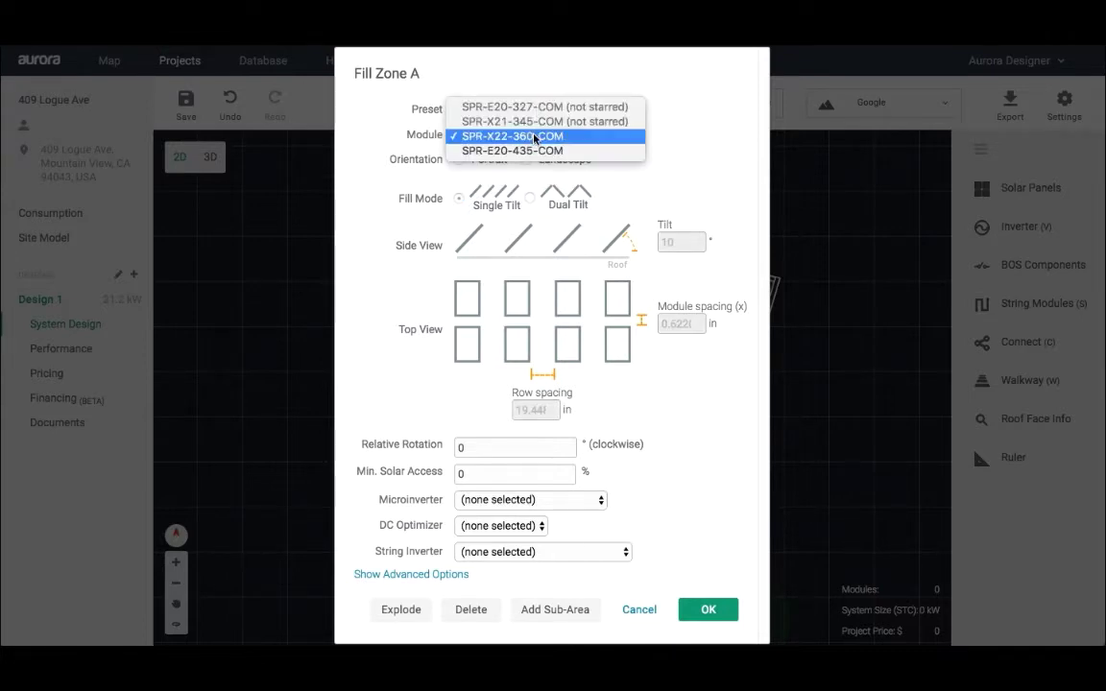
left_click(535, 138)
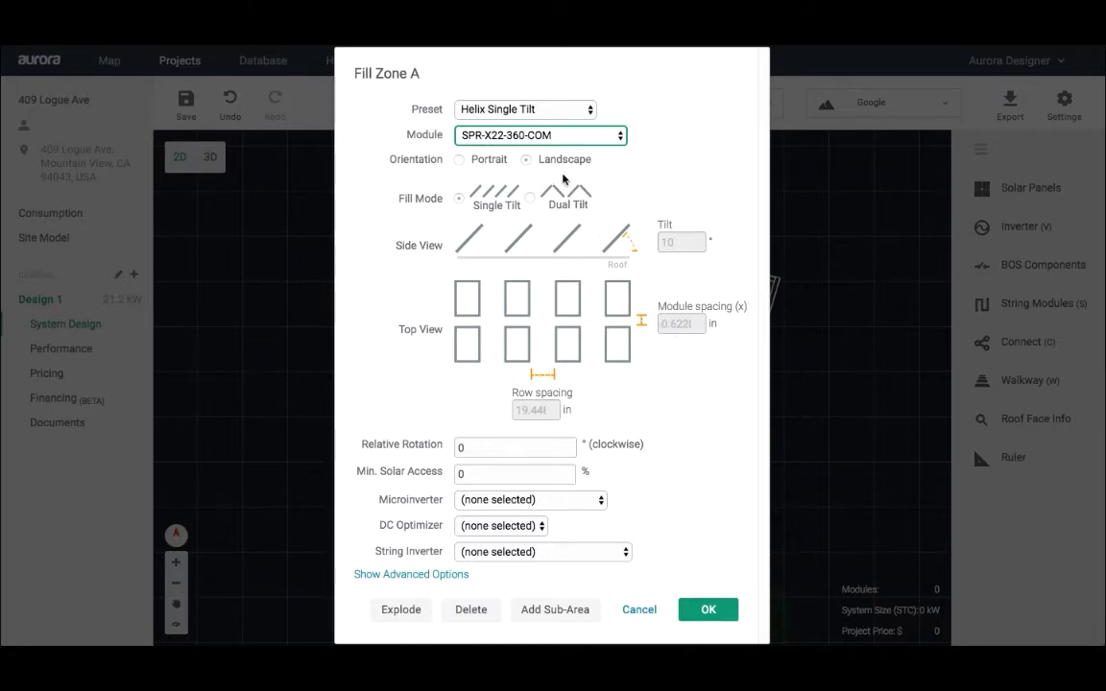
Step: Clear the preset to (none selected) and switch the module to TSM-265PEG5
left_click(526, 109)
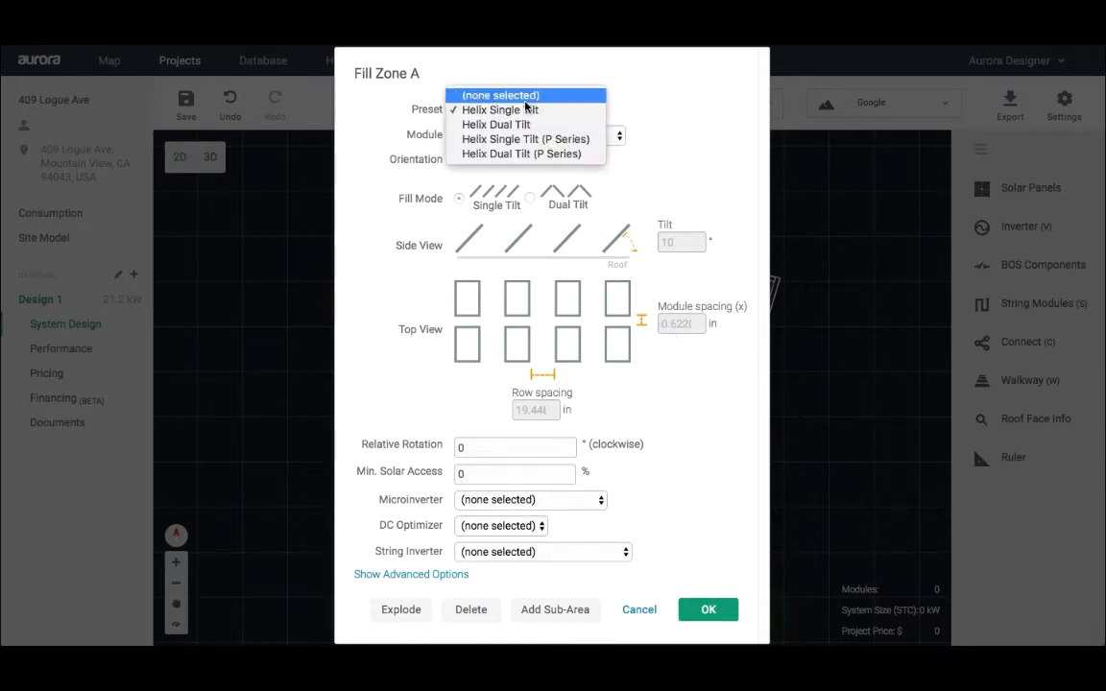
left_click(526, 96)
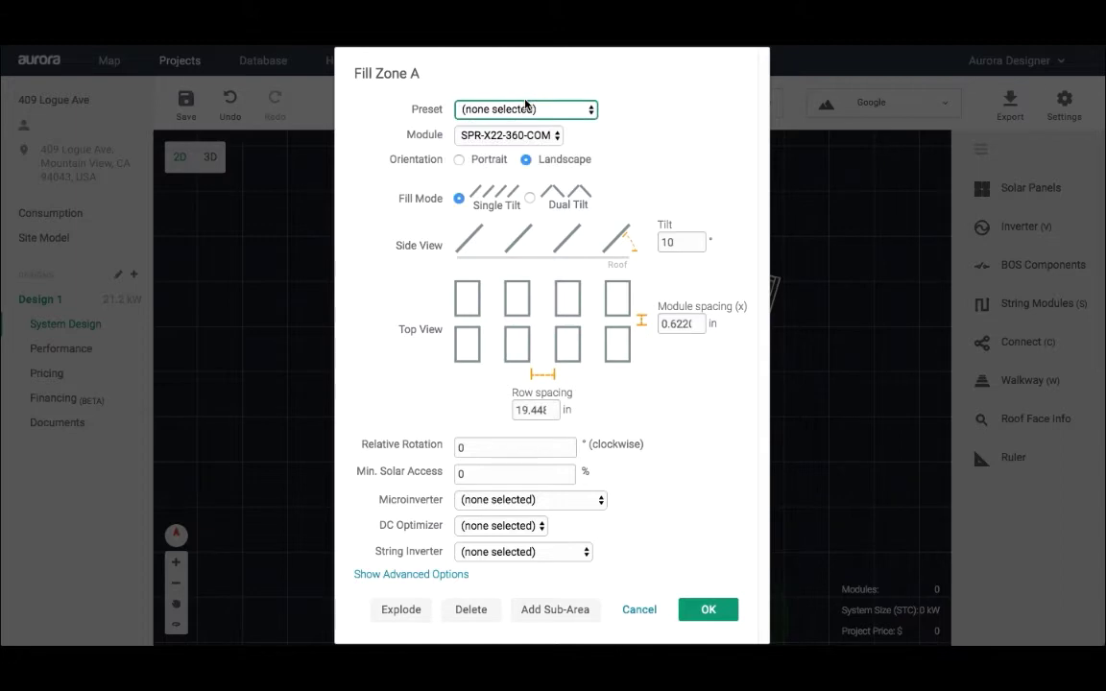
left_click(519, 136)
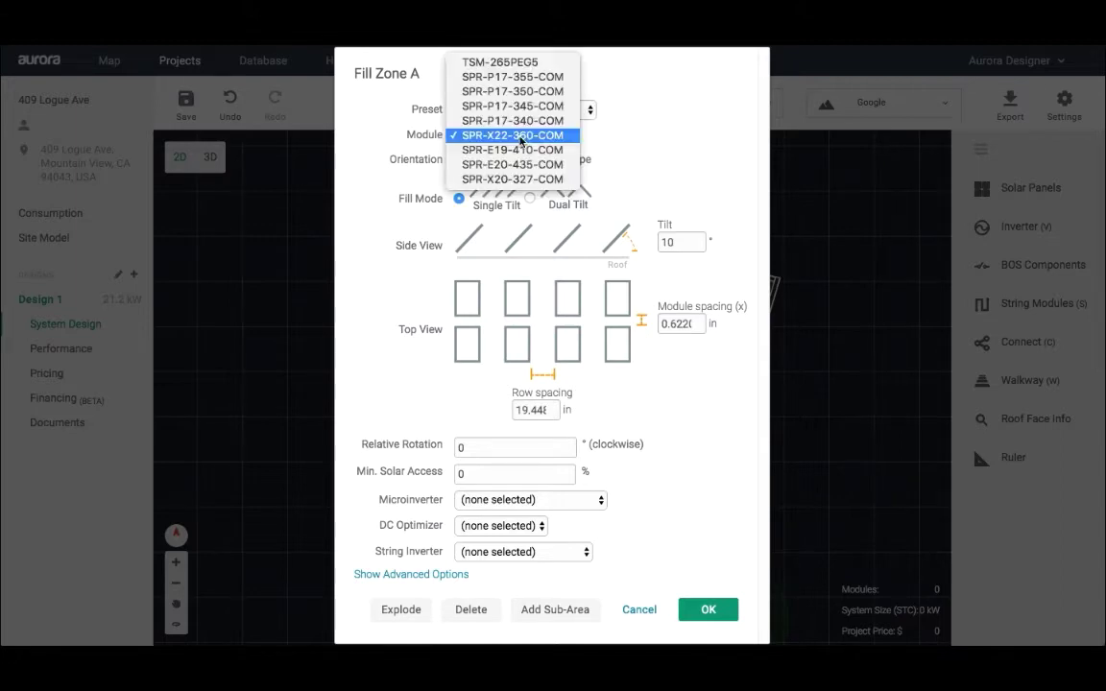
left_click(523, 65)
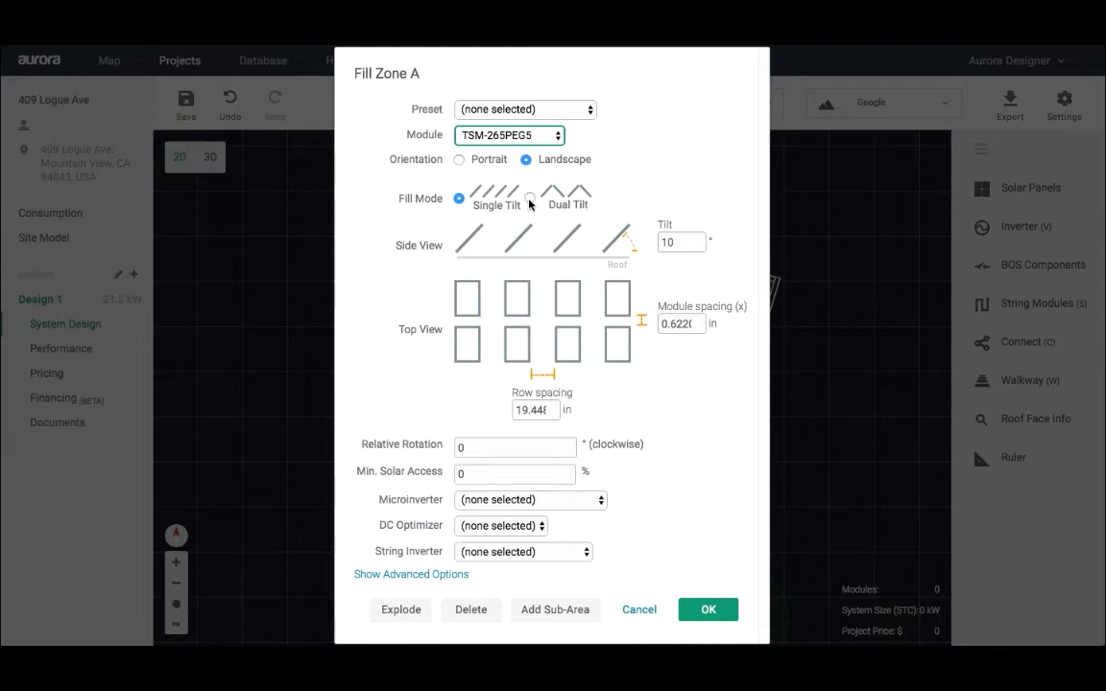
Step: Enter tilt 20°, module spacing 1 in and row spacing 36 in for zone A
key("Tab")
key("Tab")
key("Tab")
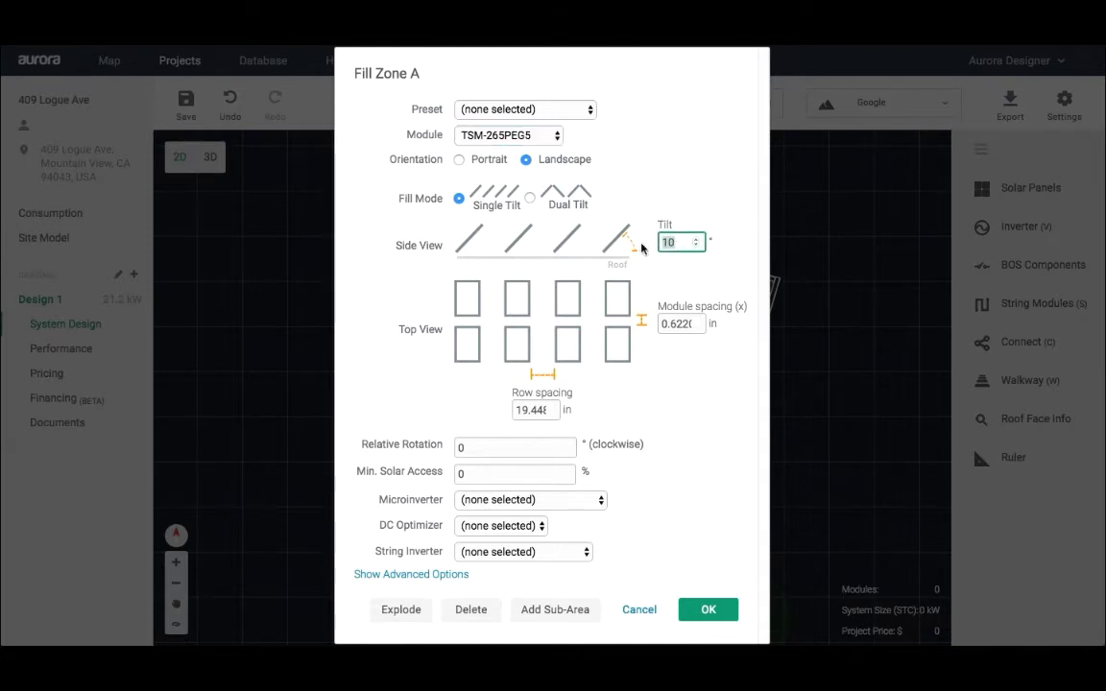
type("20")
key("Tab")
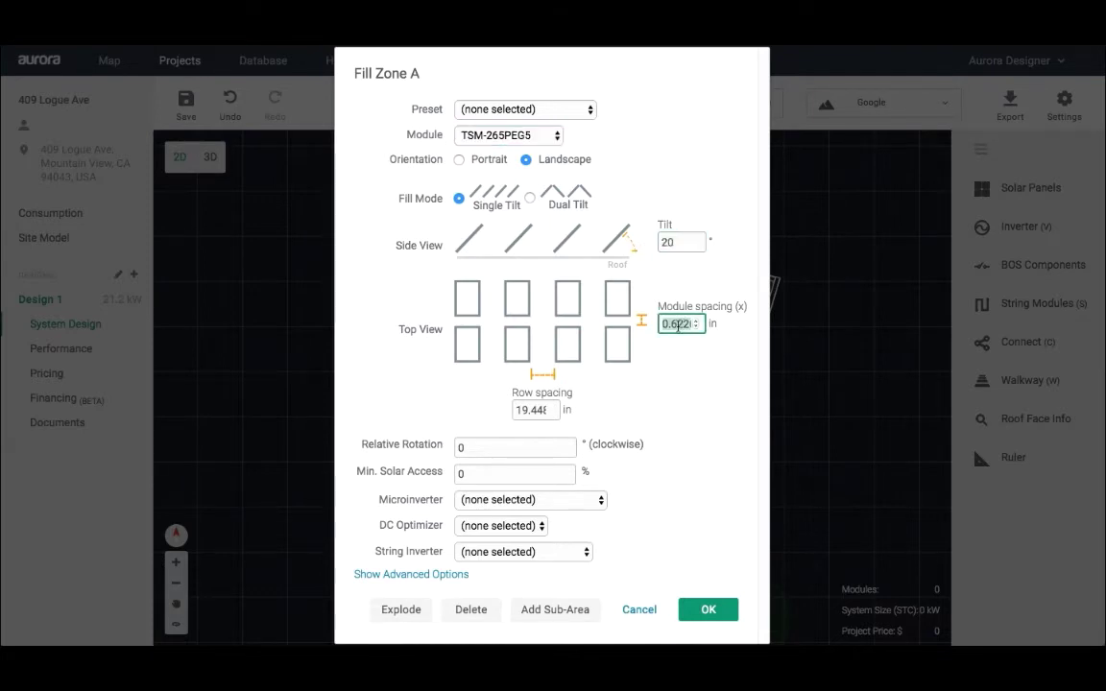
type("1")
key("Tab")
type("36")
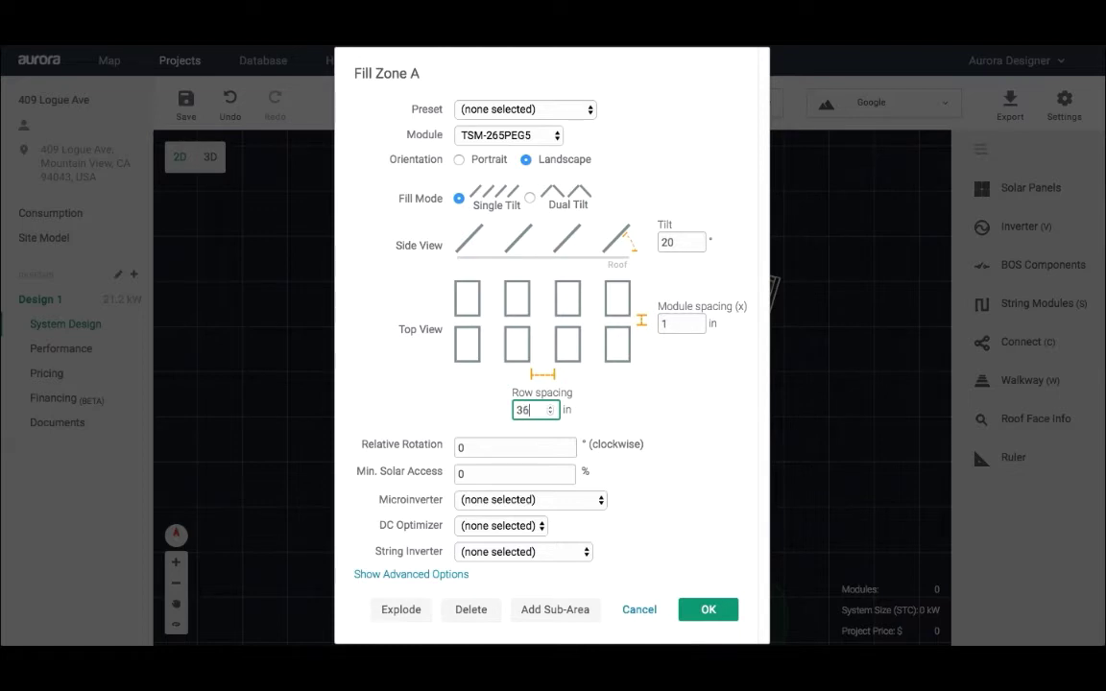
Step: Try Dual Tilt, then return to Single Tilt and check rotation and solar access fields
left_click(530, 197)
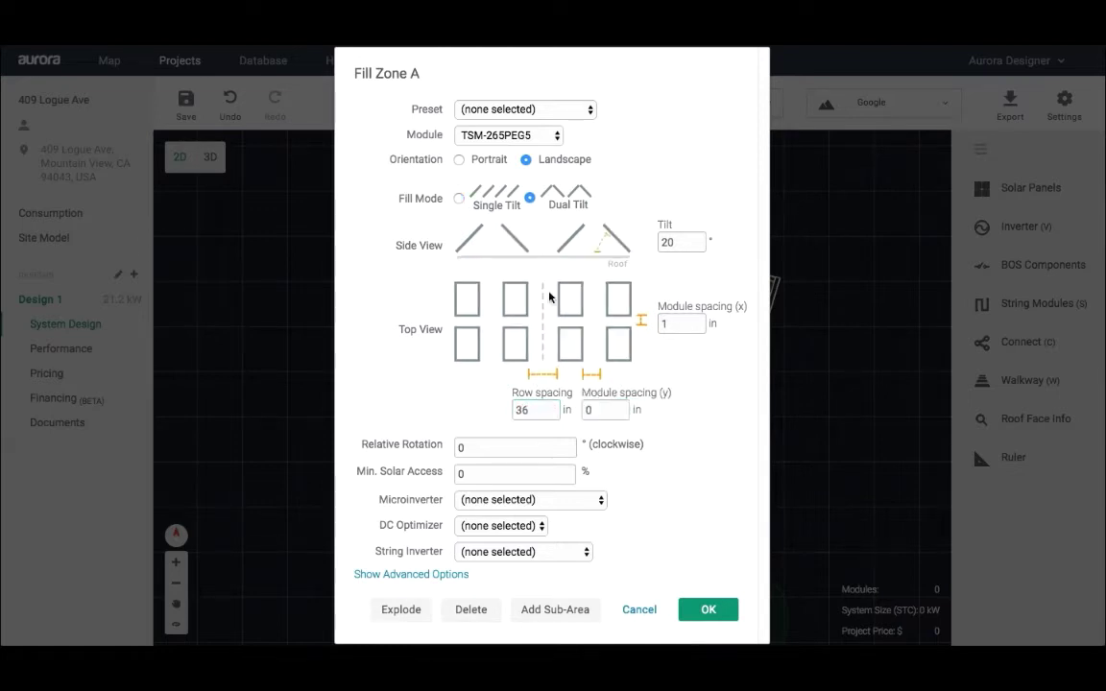
left_click(584, 410)
left_click(460, 199)
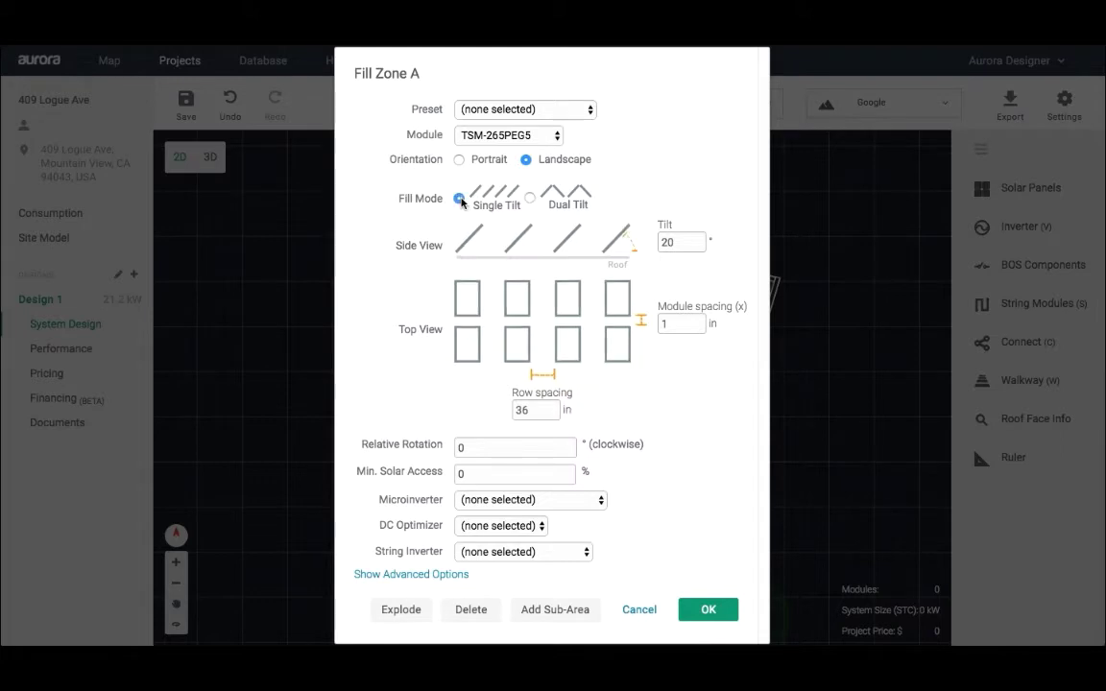
left_click(475, 448)
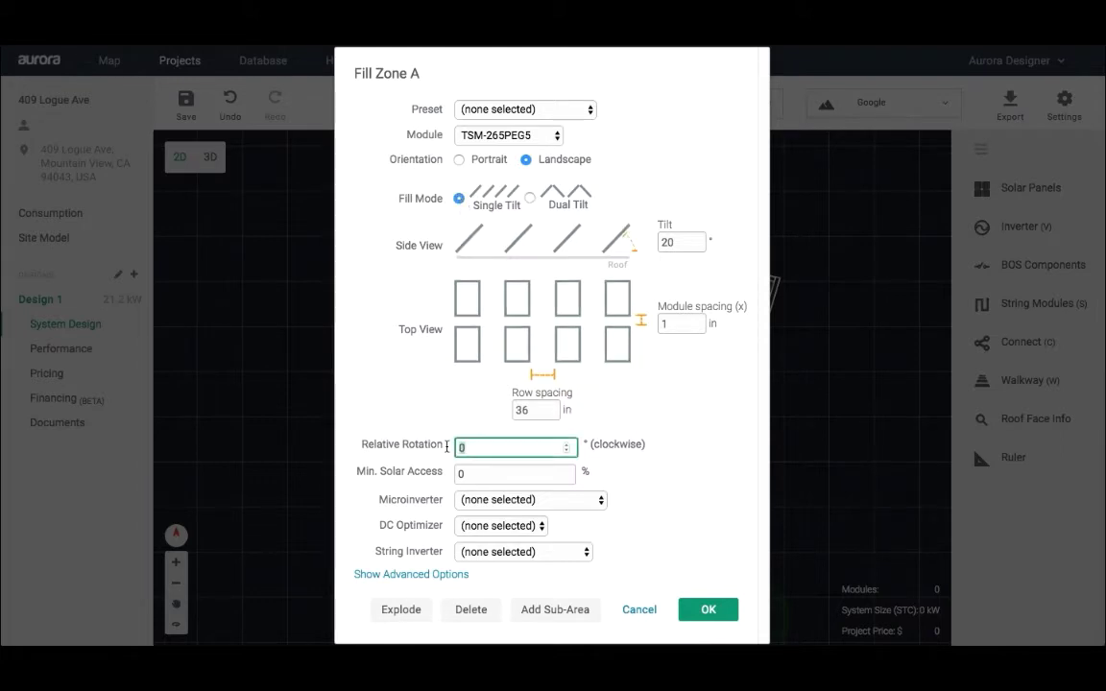
left_click(493, 474)
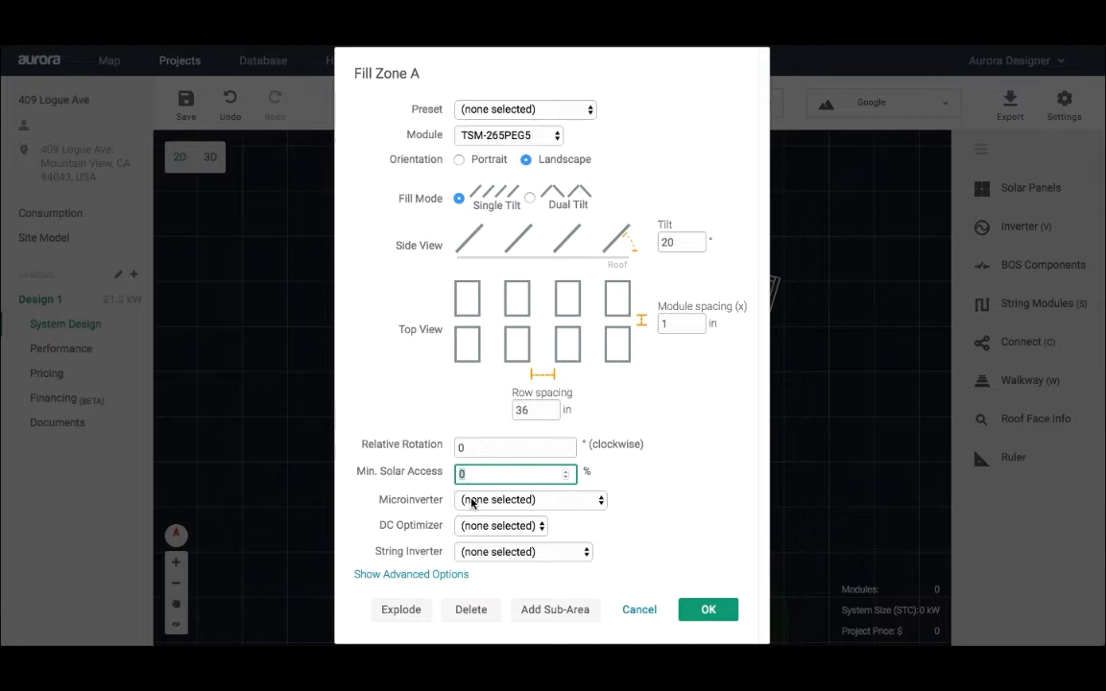
Step: Set the DC optimizer to P320 and the string inverter to SE5000A-US (240V)
left_click(472, 500)
left_click(376, 514)
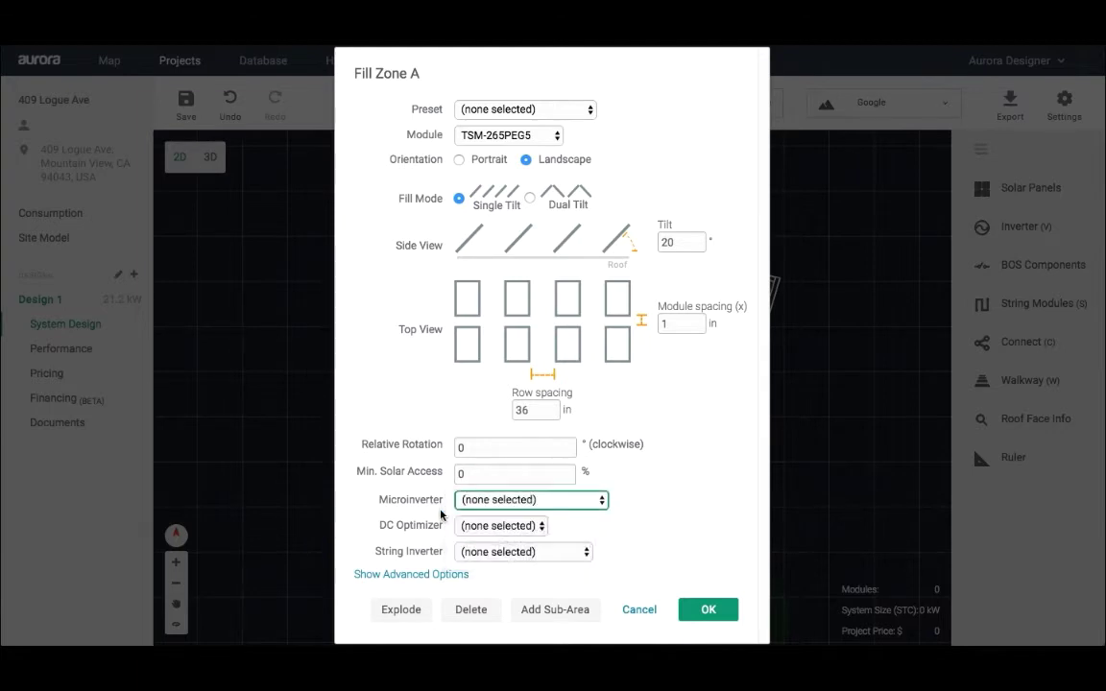
left_click(471, 527)
left_click(475, 540)
left_click(477, 554)
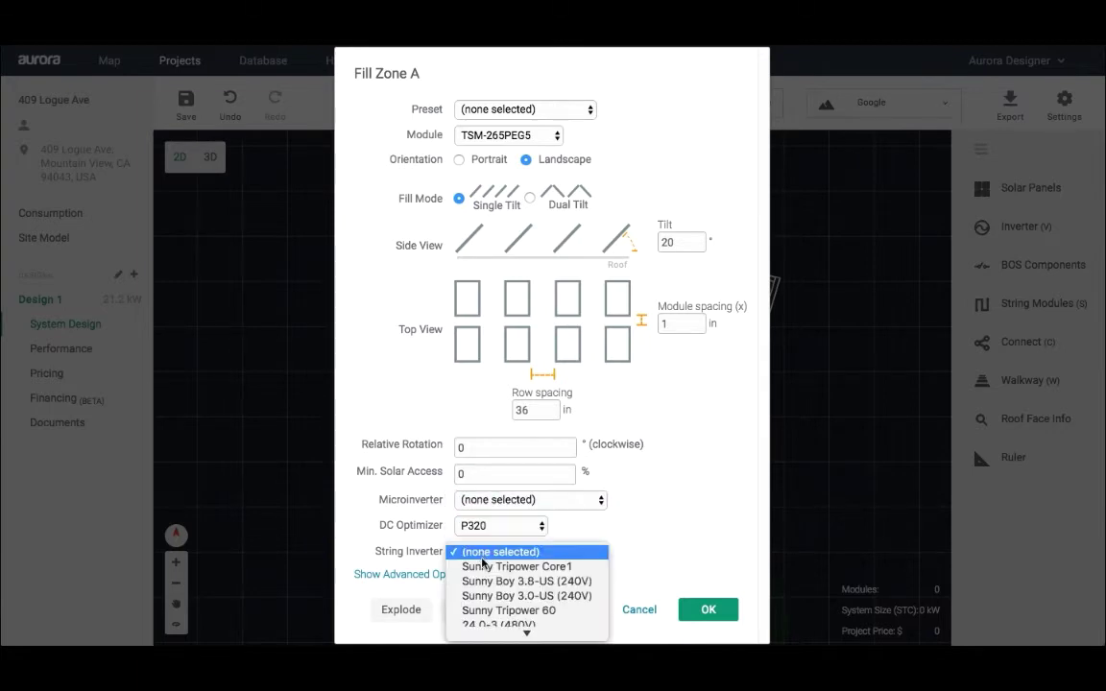
left_click(490, 630)
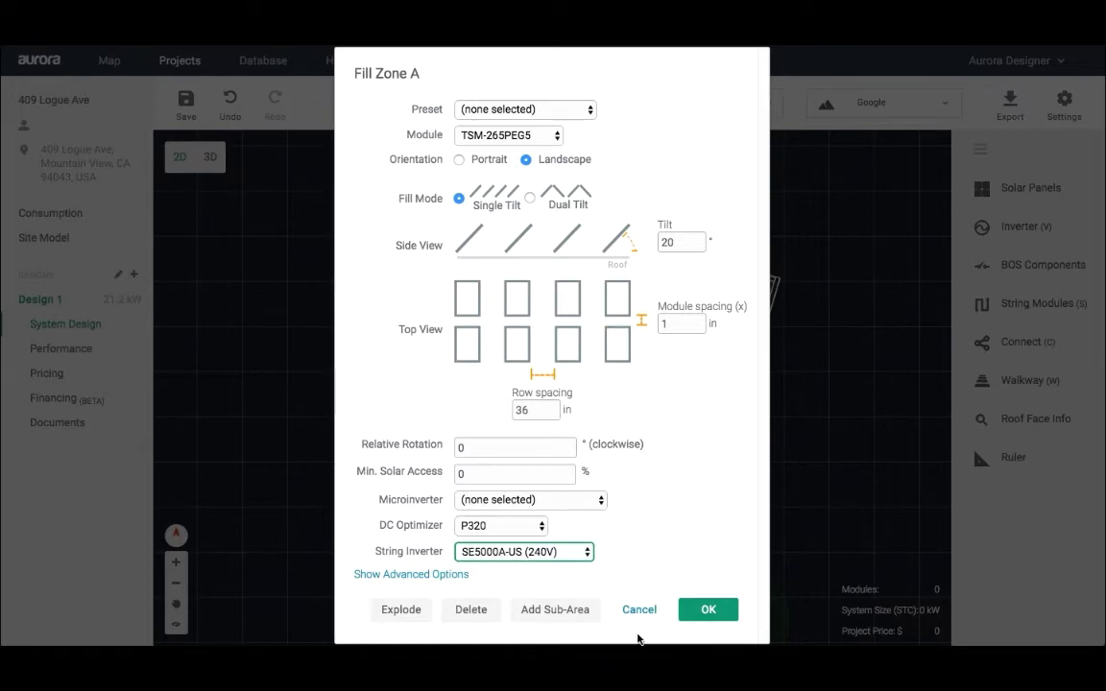
Step: Fill zone A with 70 panels, then move the zone right and down on the roof
left_click(697, 617)
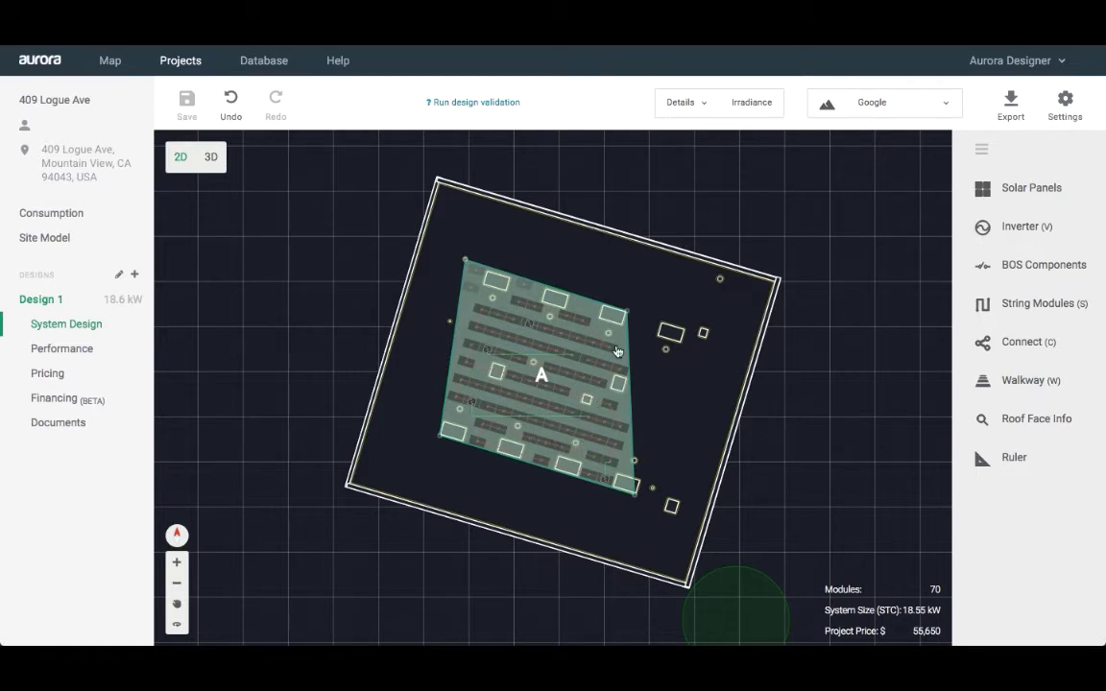
left_click_drag(527, 378, 581, 398)
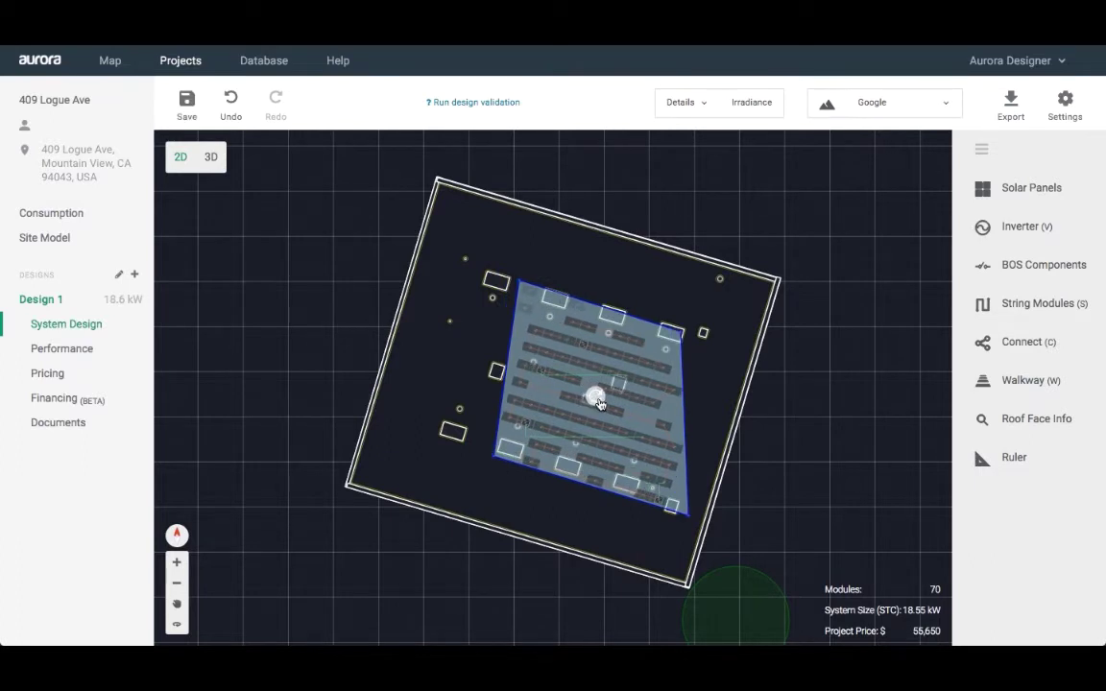
left_click(596, 397)
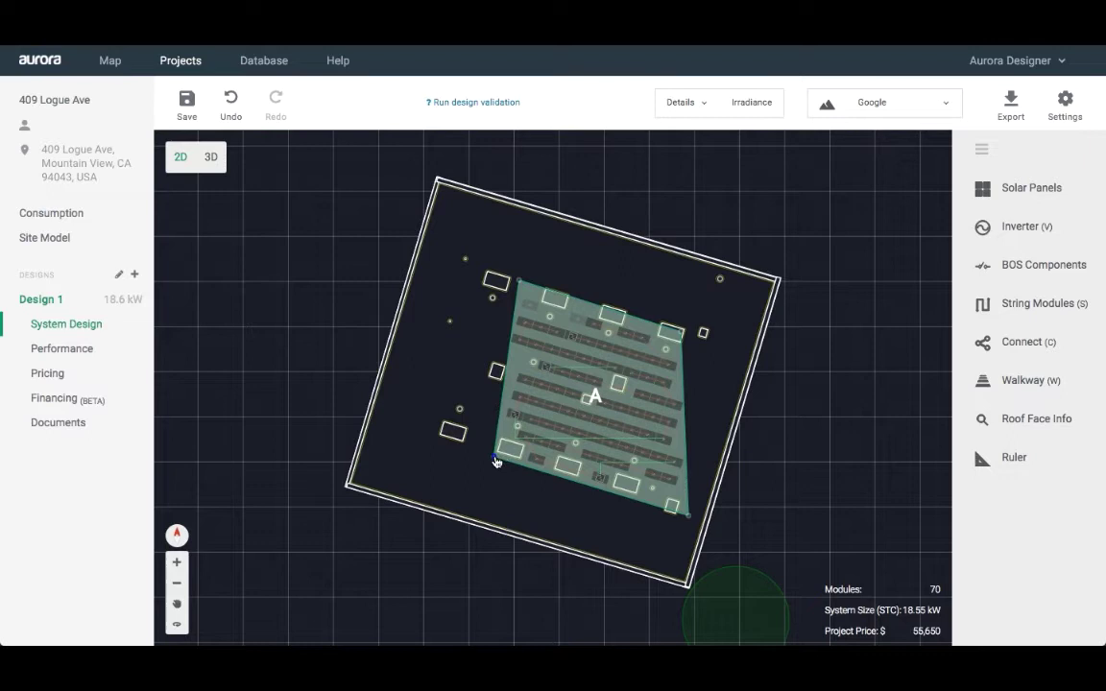
Step: Stretch zone A's corners and left side to the roof edges and refill it to 190 modules
left_click_drag(496, 460, 352, 482)
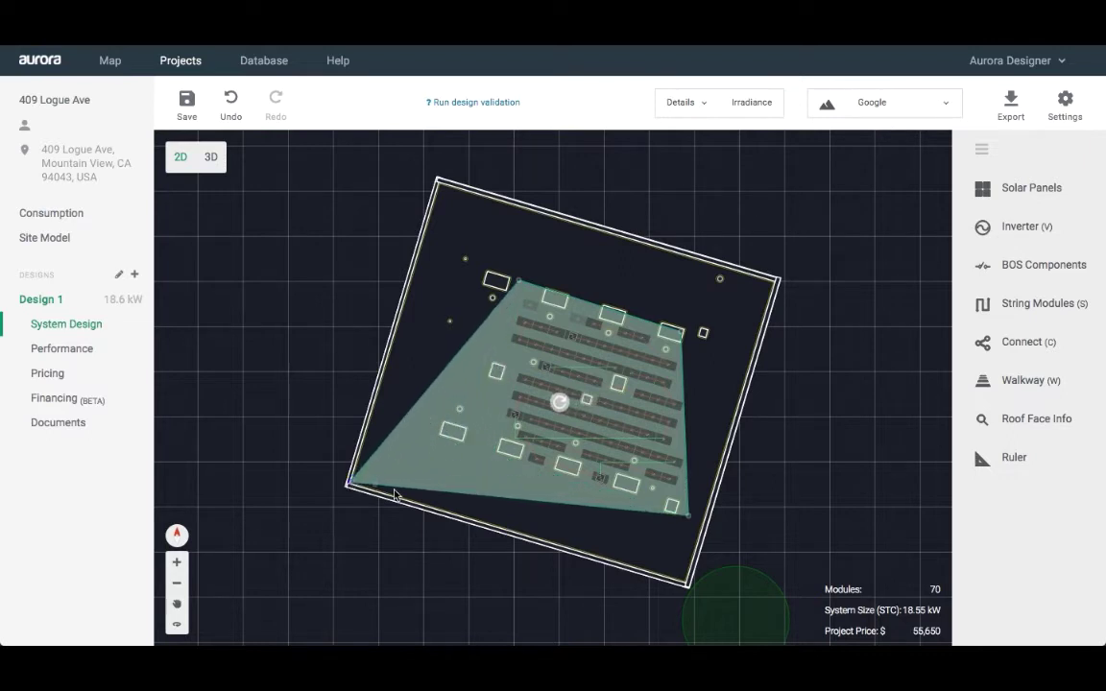
left_click_drag(687, 516, 687, 586)
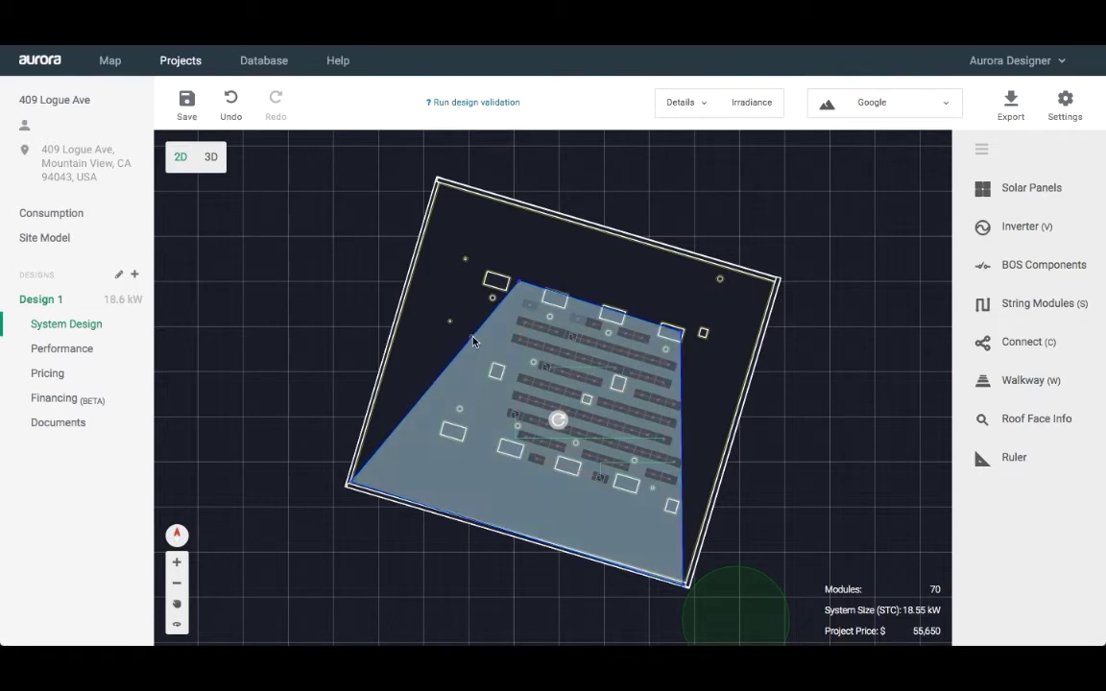
left_click_drag(473, 341, 420, 252)
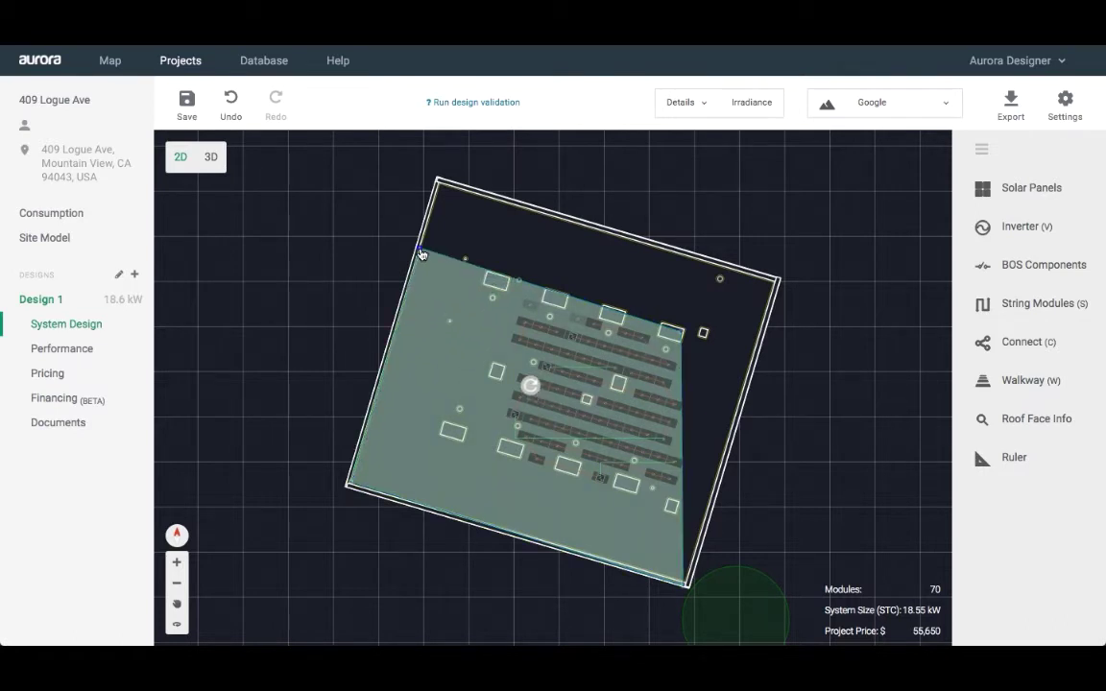
left_click(562, 339)
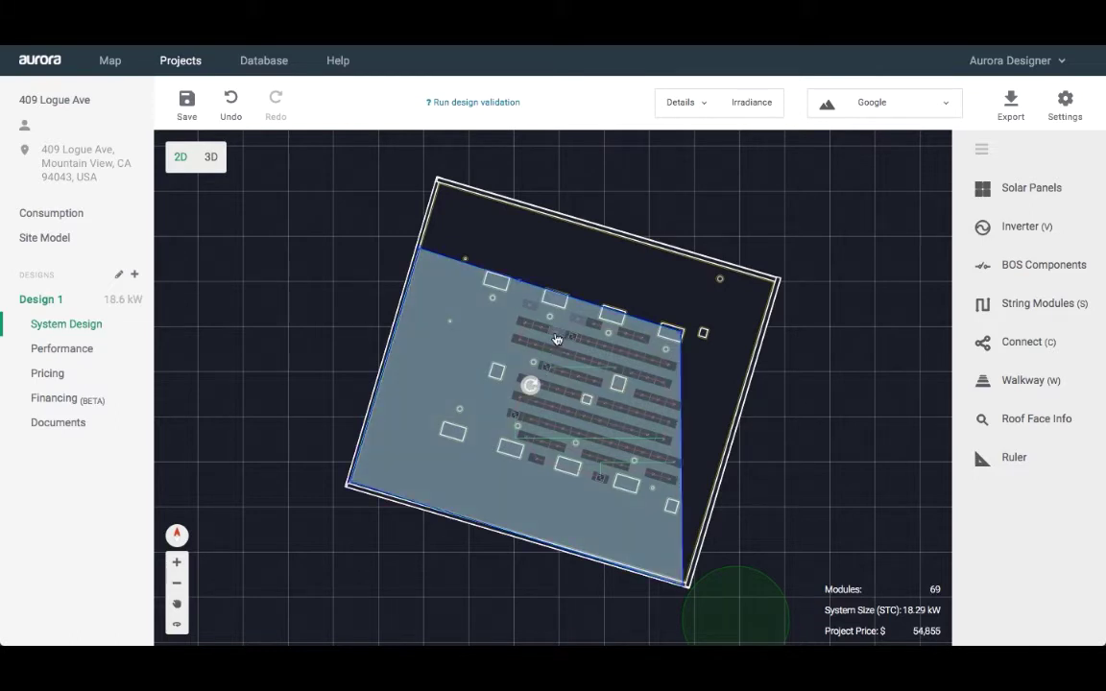
left_click_drag(538, 331, 532, 313)
left_click(585, 326)
left_click_drag(532, 389, 530, 386)
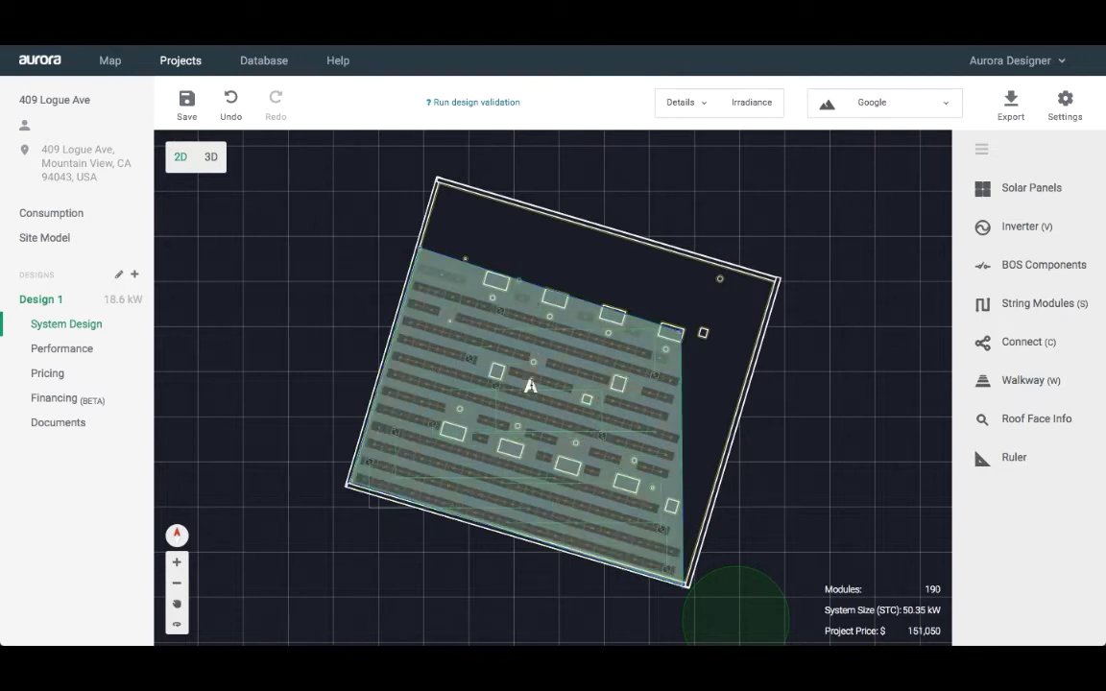
Step: Switch zone A to dual tilt, 3 in module spacing (y) and 20° rotation, yielding 200 modules
double_click(524, 411)
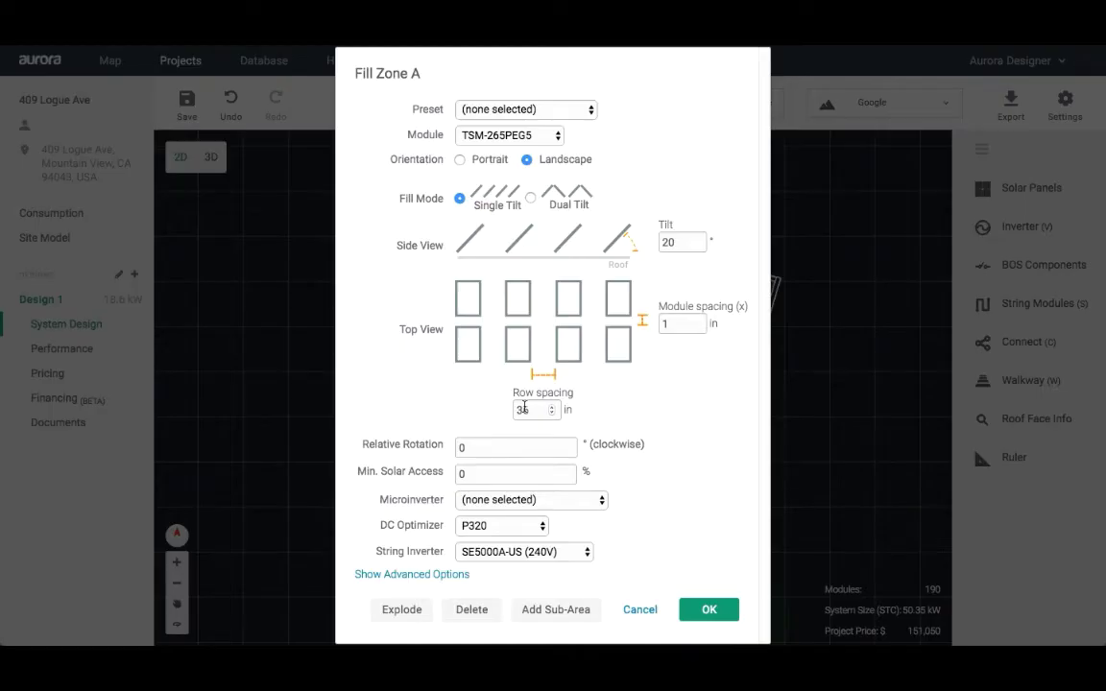
left_click(530, 198)
left_click(589, 411)
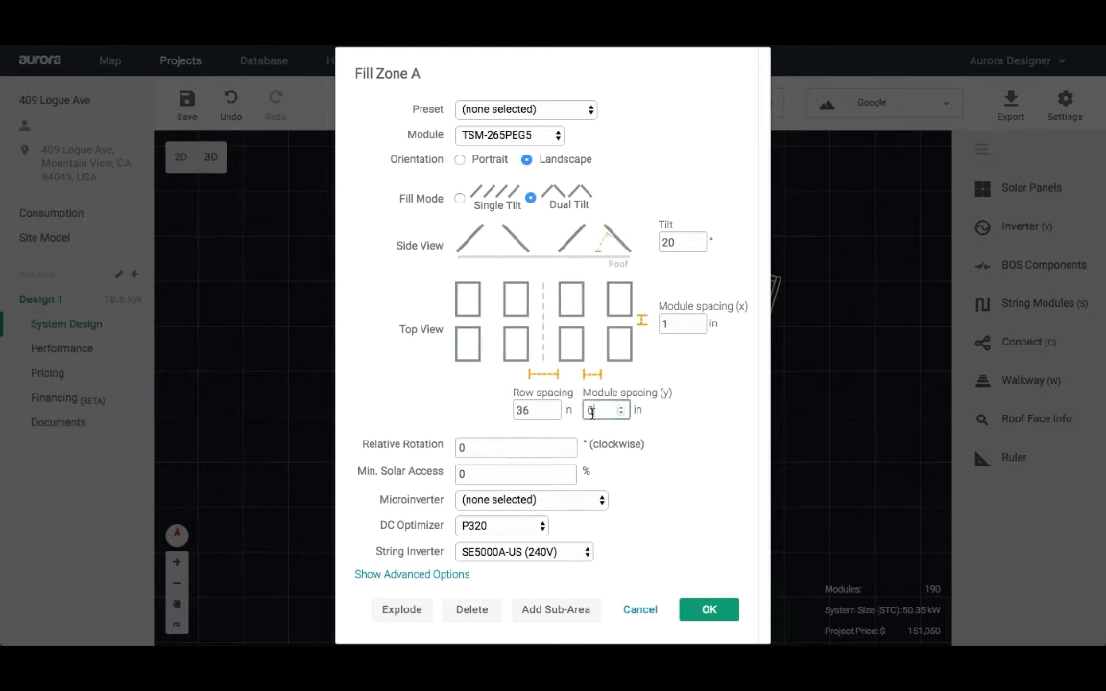
key("Tab")
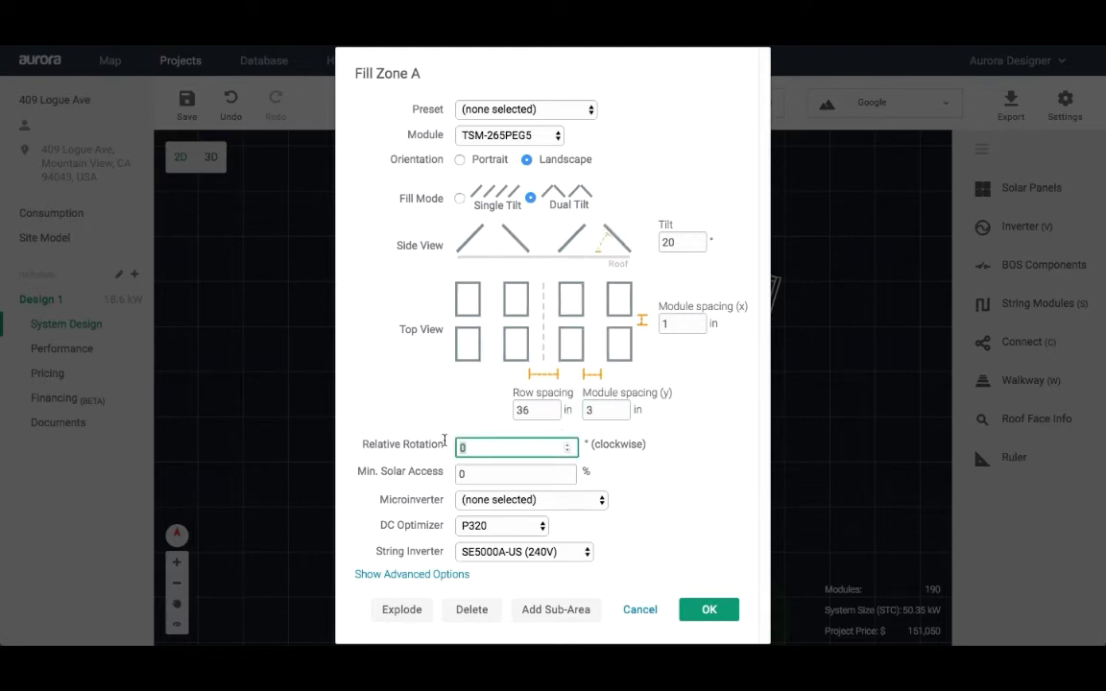
type("20")
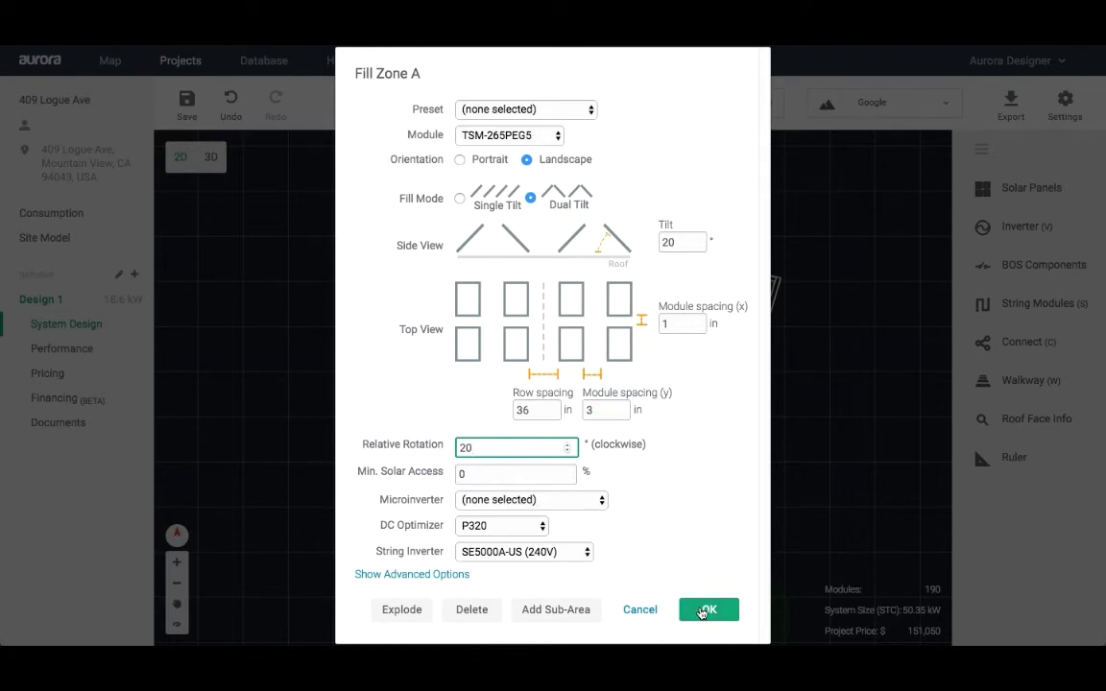
left_click(705, 612)
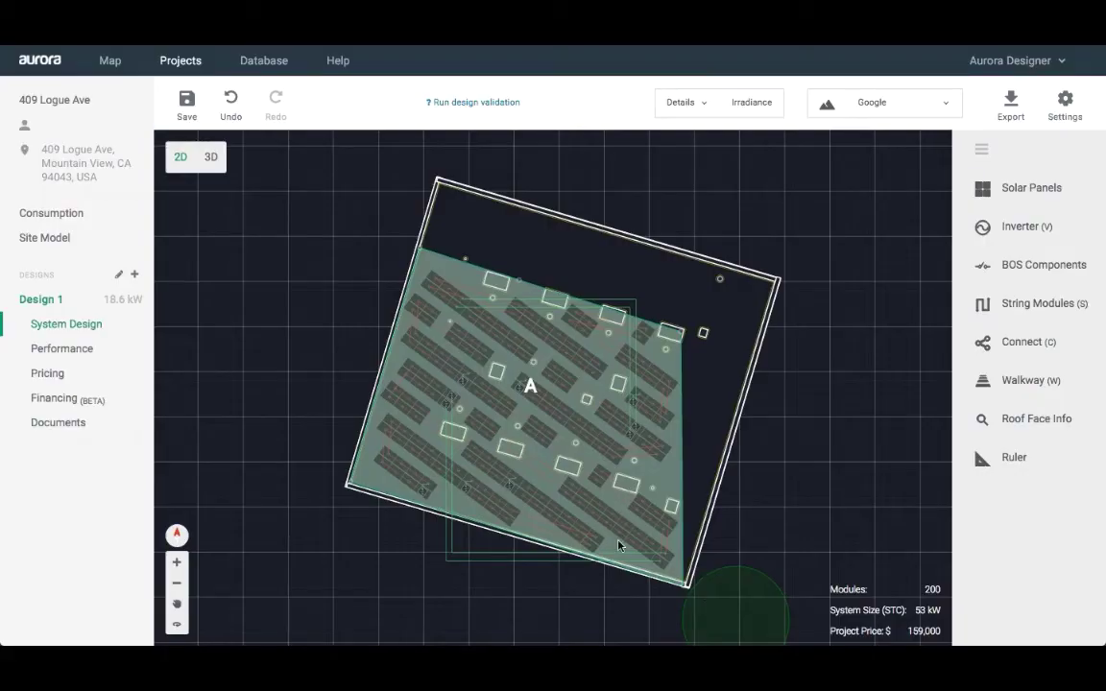
Step: Enable Manual Position in zone A's advanced options and shift the module array within the zone
left_click(547, 458)
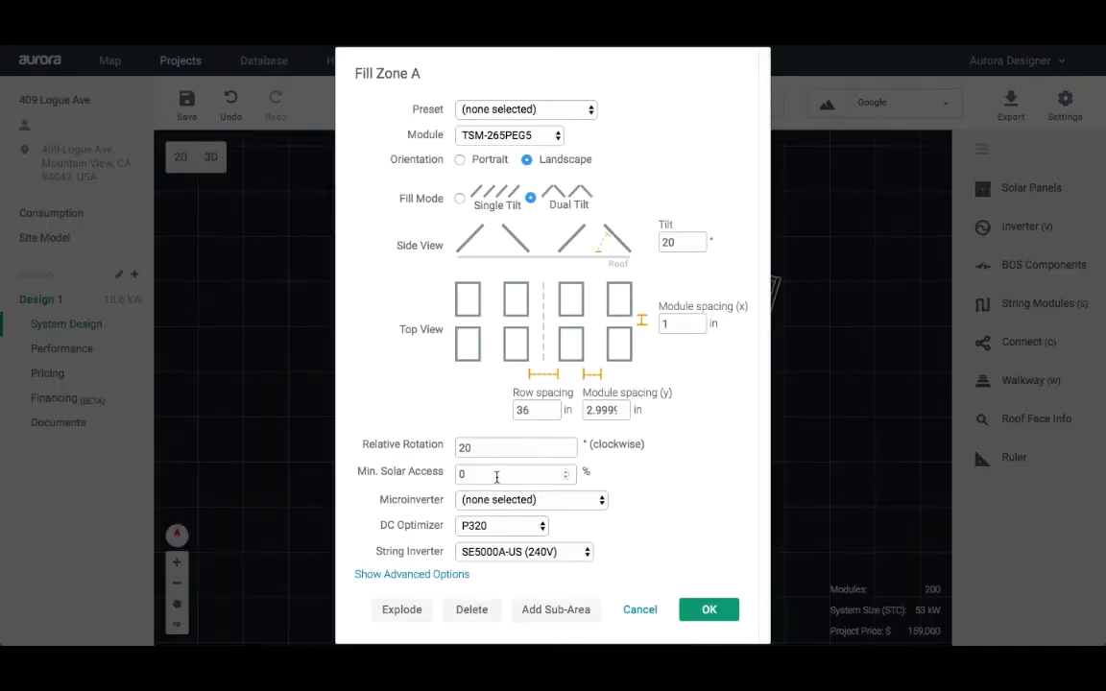
left_click(432, 574)
scroll(459, 572, "down", 1)
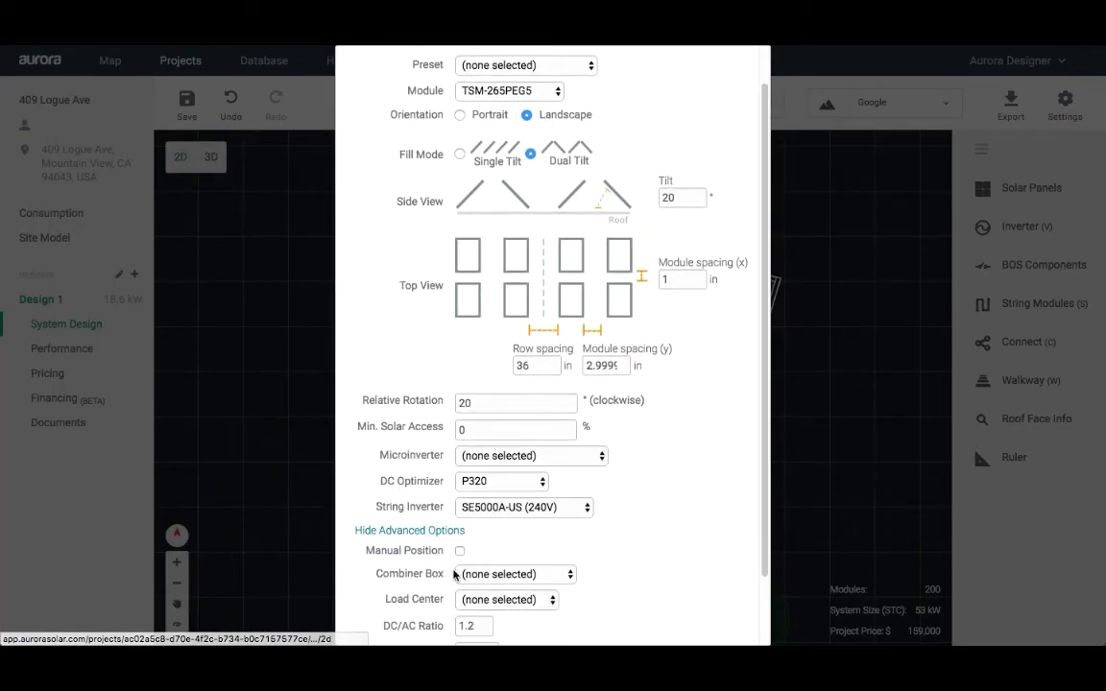
left_click(459, 552)
scroll(523, 533, "down", 2)
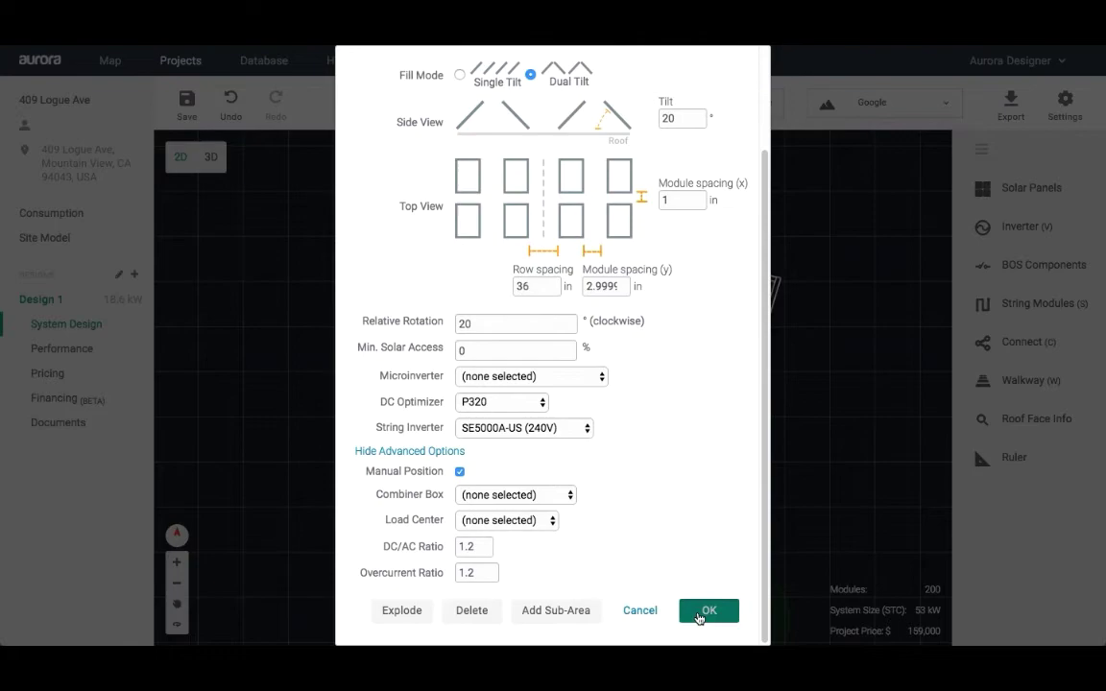
left_click(694, 609)
left_click_drag(540, 383, 493, 420)
Step: Review zone A's combiner box and load center choices, cancel unchanged, and select the array
double_click(491, 418)
scroll(491, 418, "down", 2)
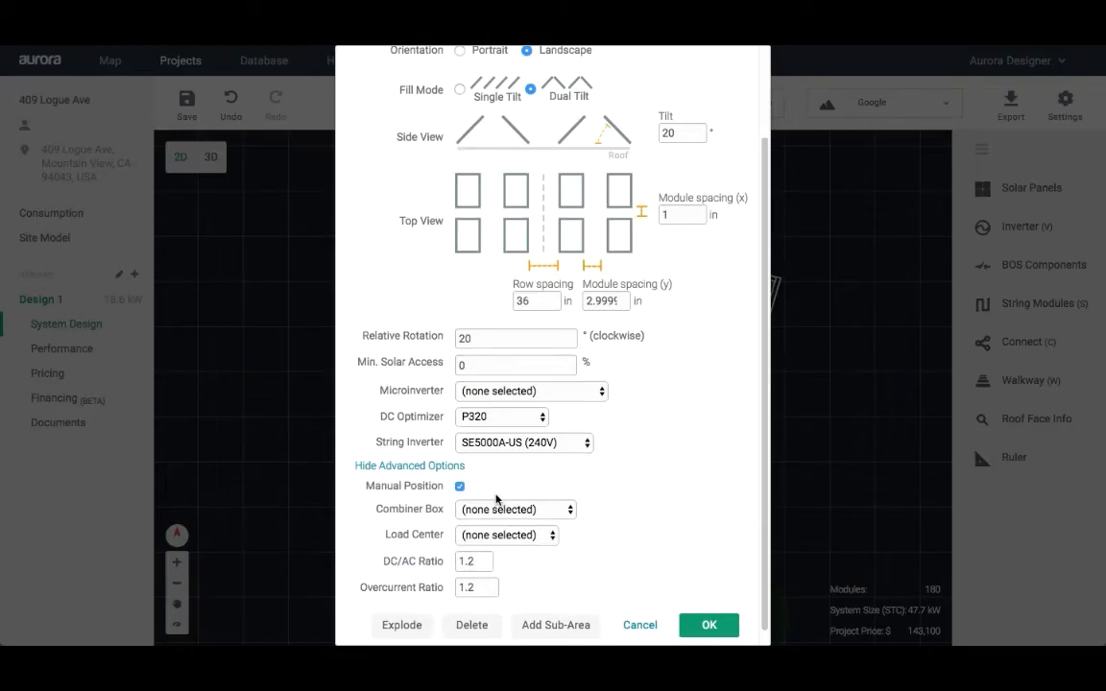
left_click(507, 517)
left_click(507, 516)
left_click(506, 535)
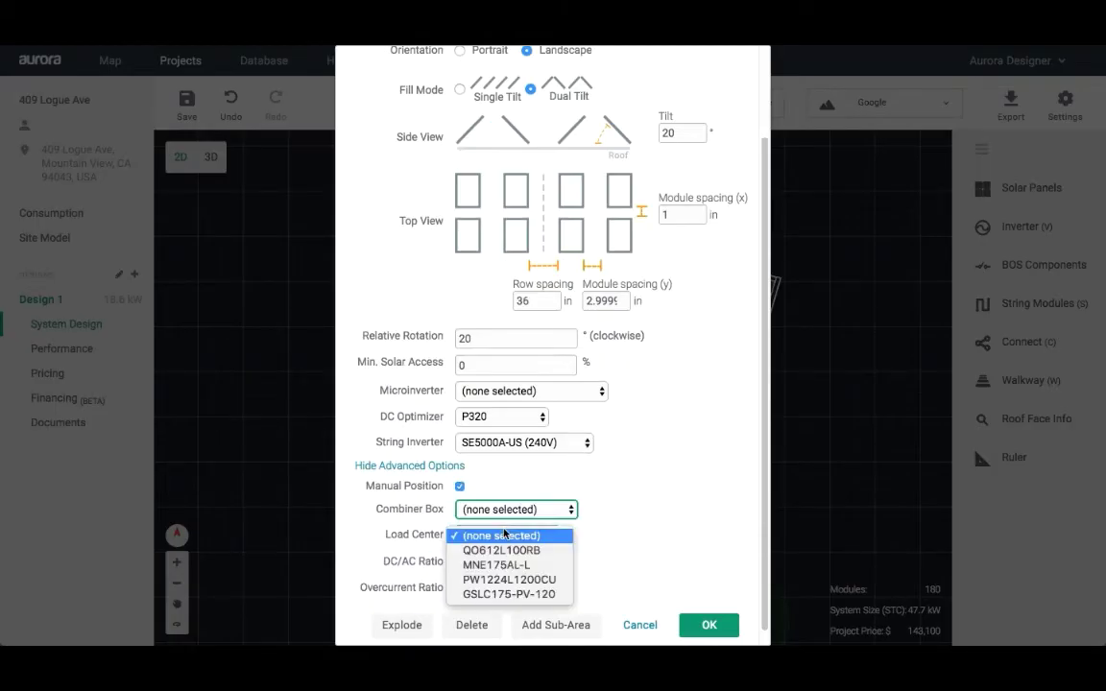
left_click(506, 535)
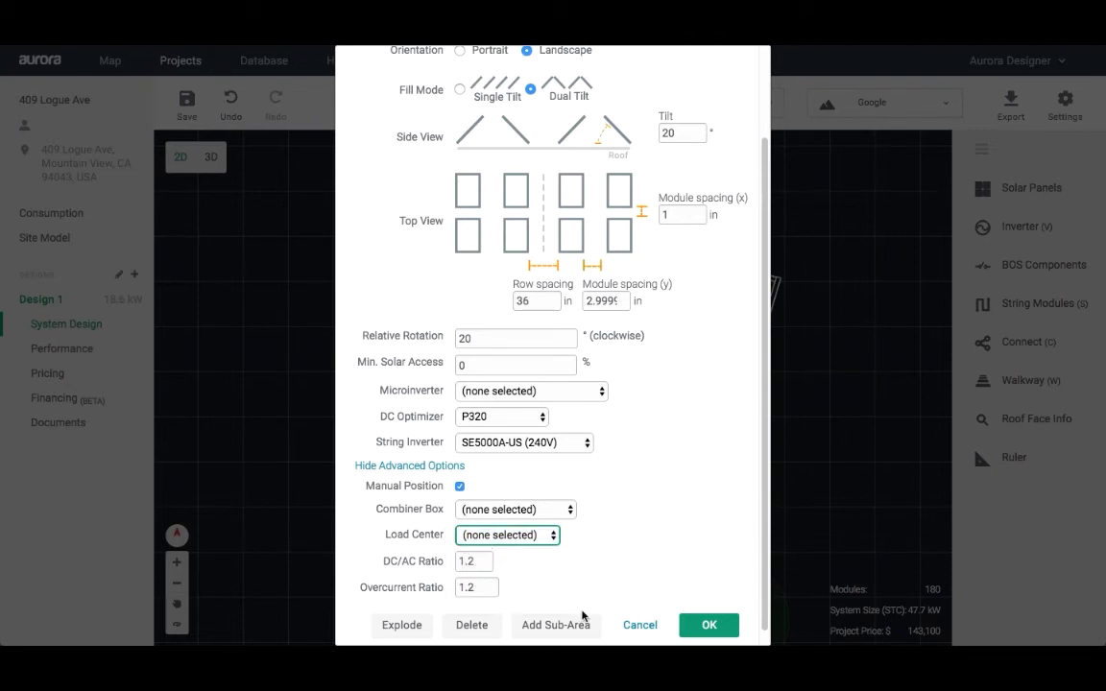
left_click(640, 625)
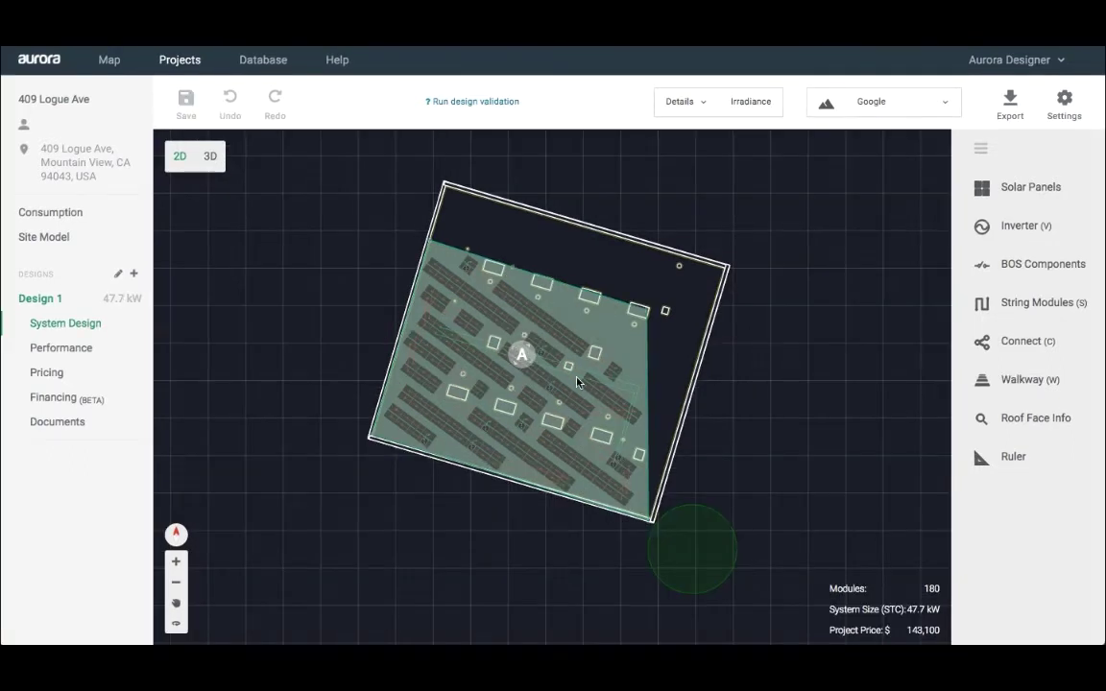
left_click(576, 382)
Step: Delete the selected zone and outline a new four-corner fill zone in the roof's lower-left corner
key("Delete")
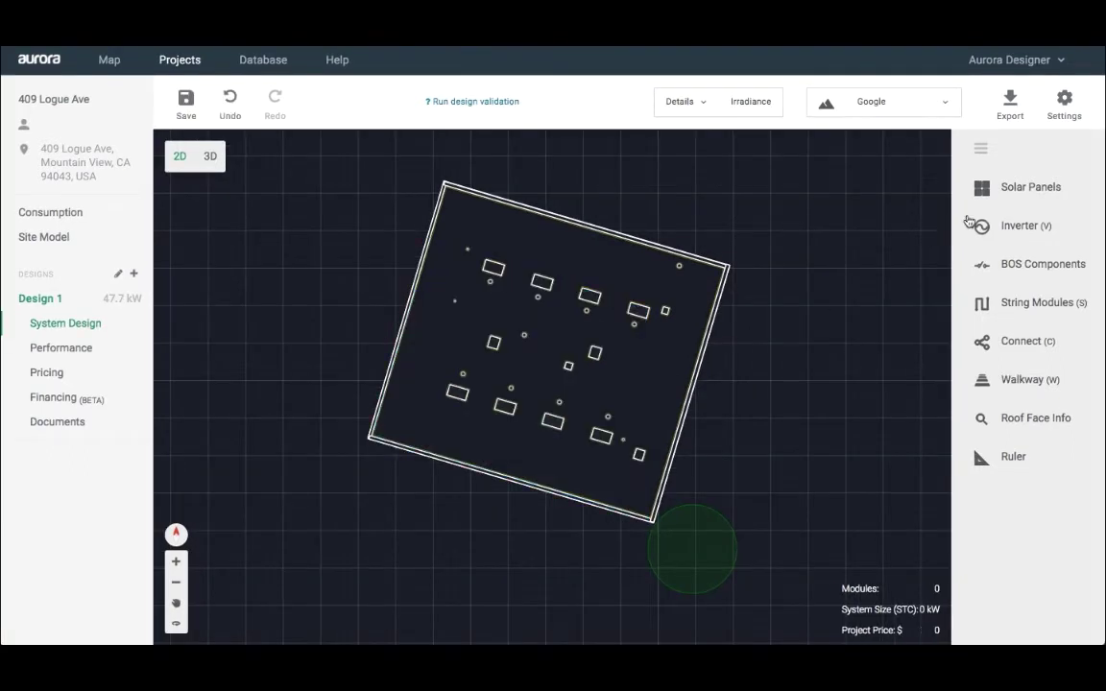
mouse_move(974, 188)
left_click(908, 261)
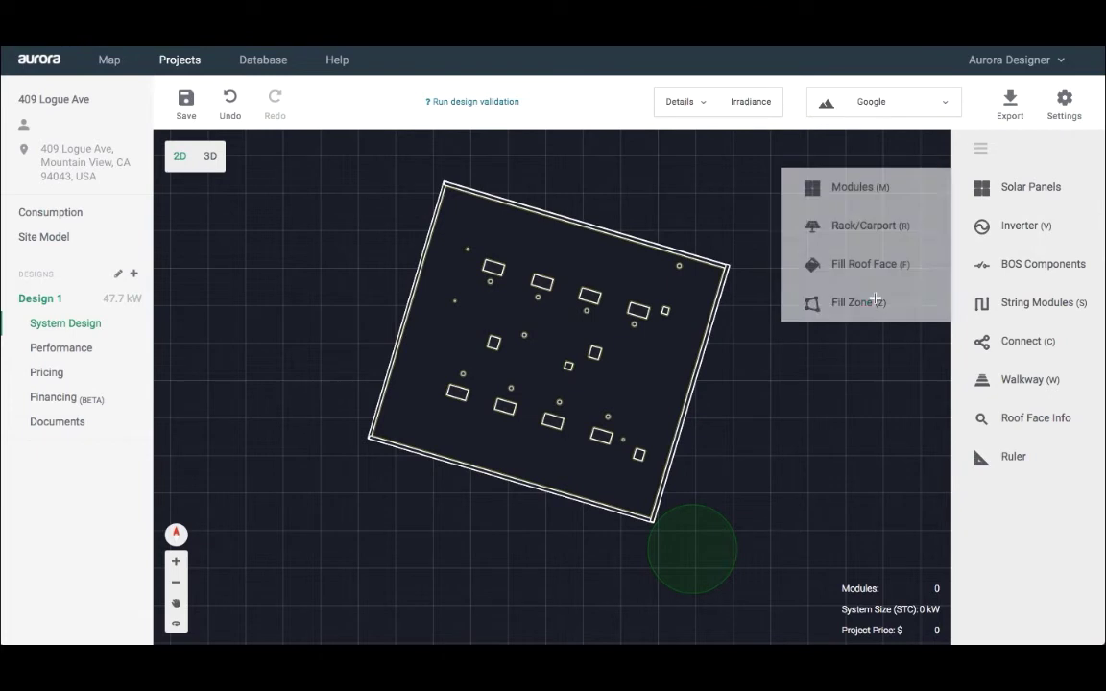
left_click(406, 342)
left_click(372, 437)
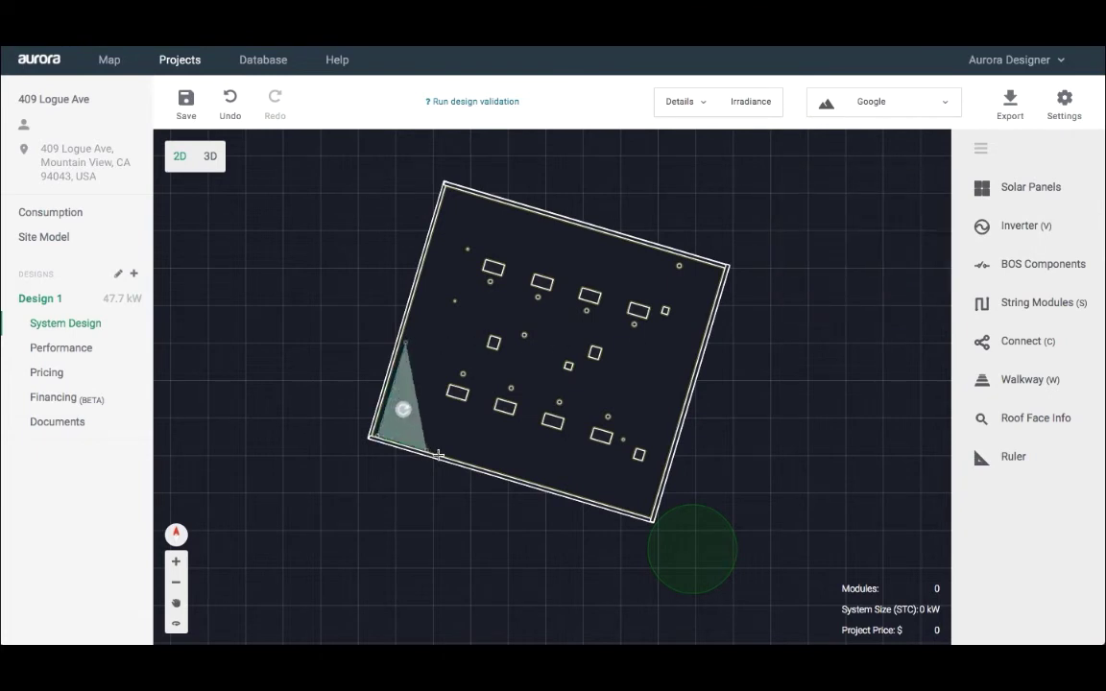
left_click(465, 464)
left_click(480, 363)
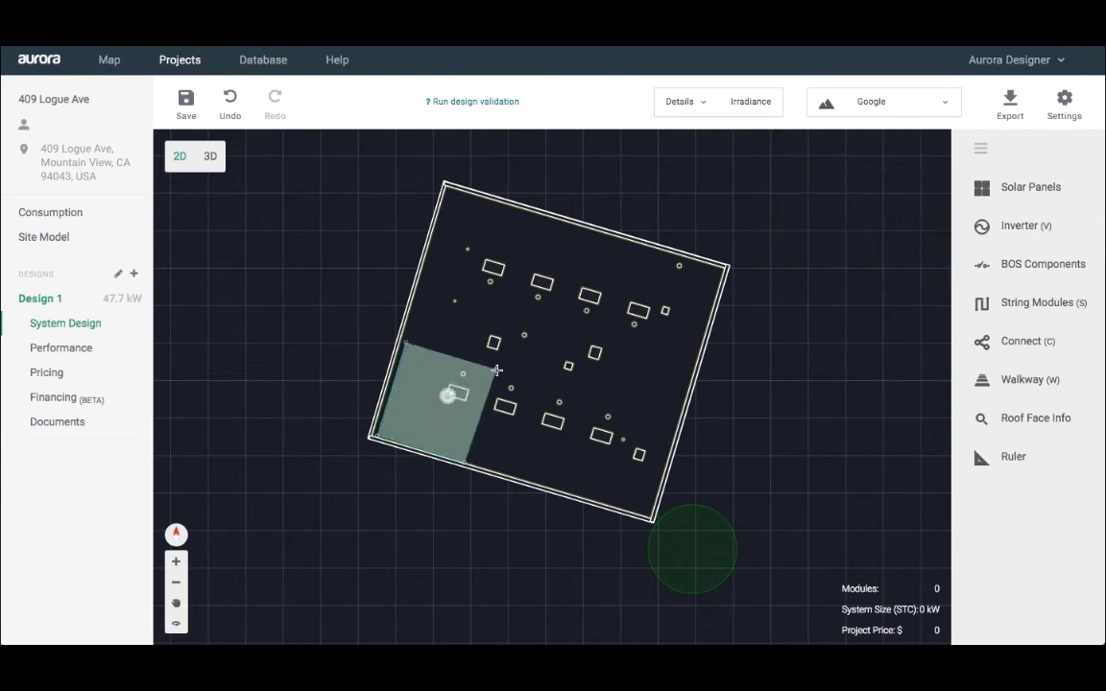
left_click(406, 343)
Step: Fill the new zone with TSM-265PEG5 modules at 20° tilt and 24 in row spacing
left_click(456, 133)
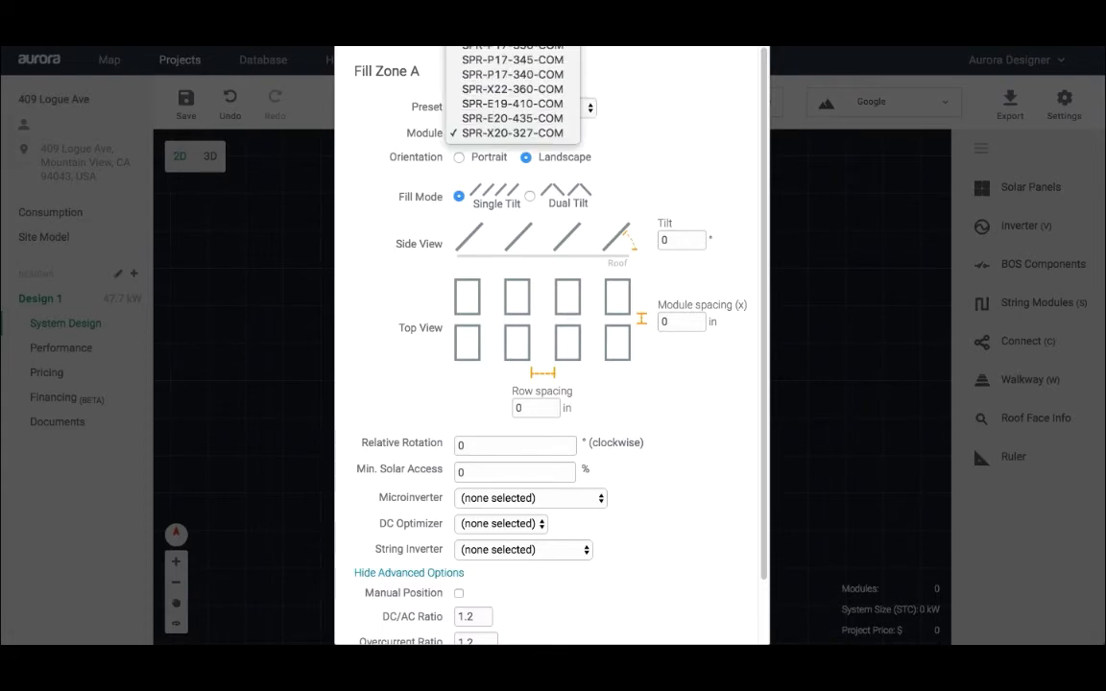
left_click(513, 147)
left_click(677, 240)
type("20")
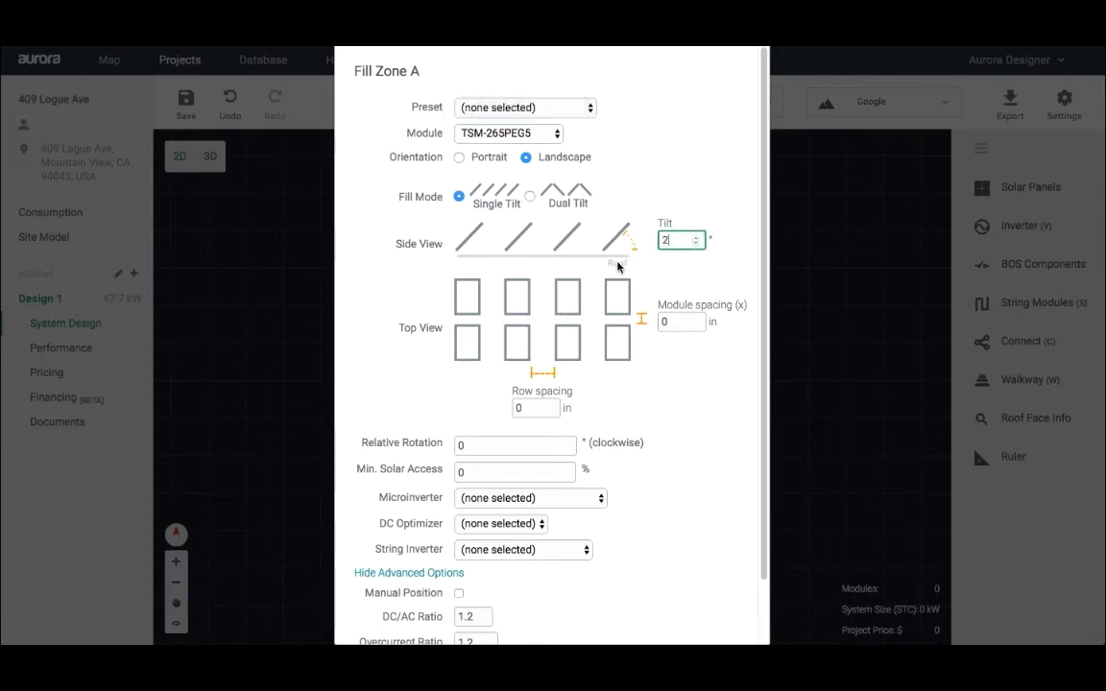
left_click(533, 408)
type("24")
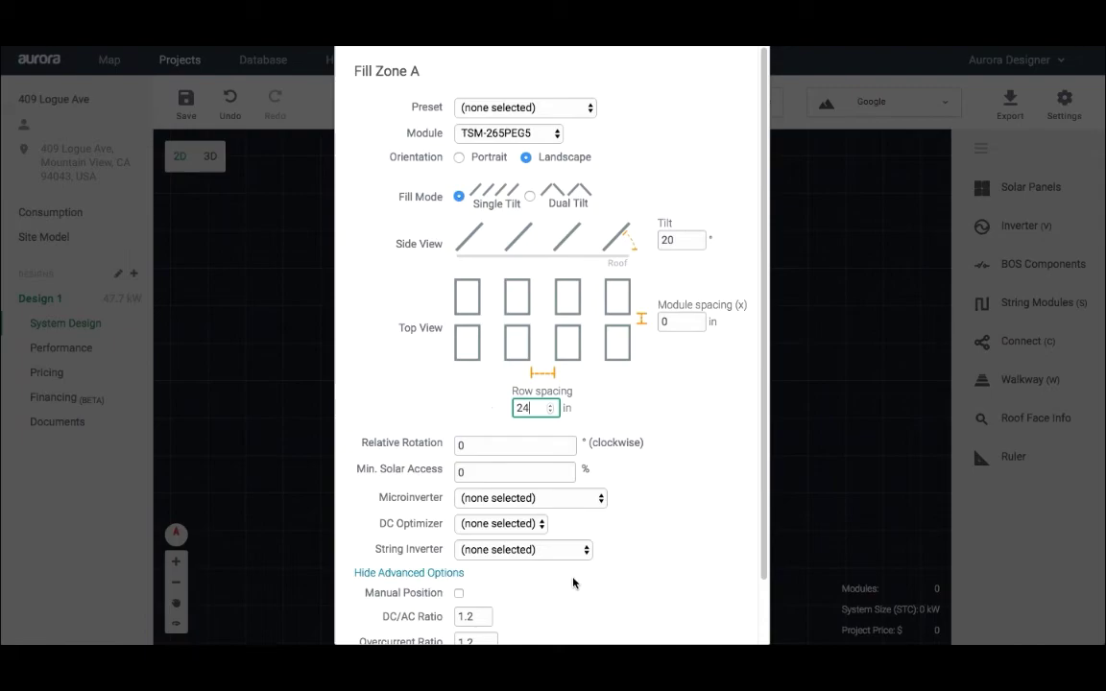
scroll(624, 595, "down", 2)
left_click(701, 616)
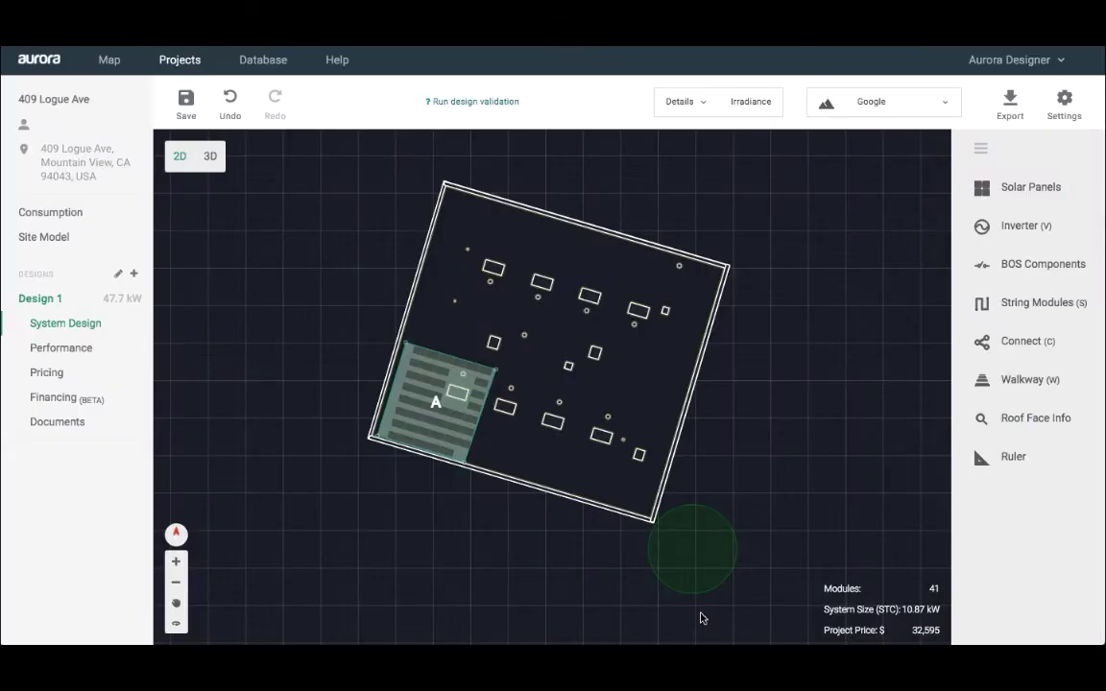
Step: Outline a second fill zone B beside zone A with 30° rotation and 10° tilt
left_click(502, 458)
left_click(526, 371)
left_click(617, 396)
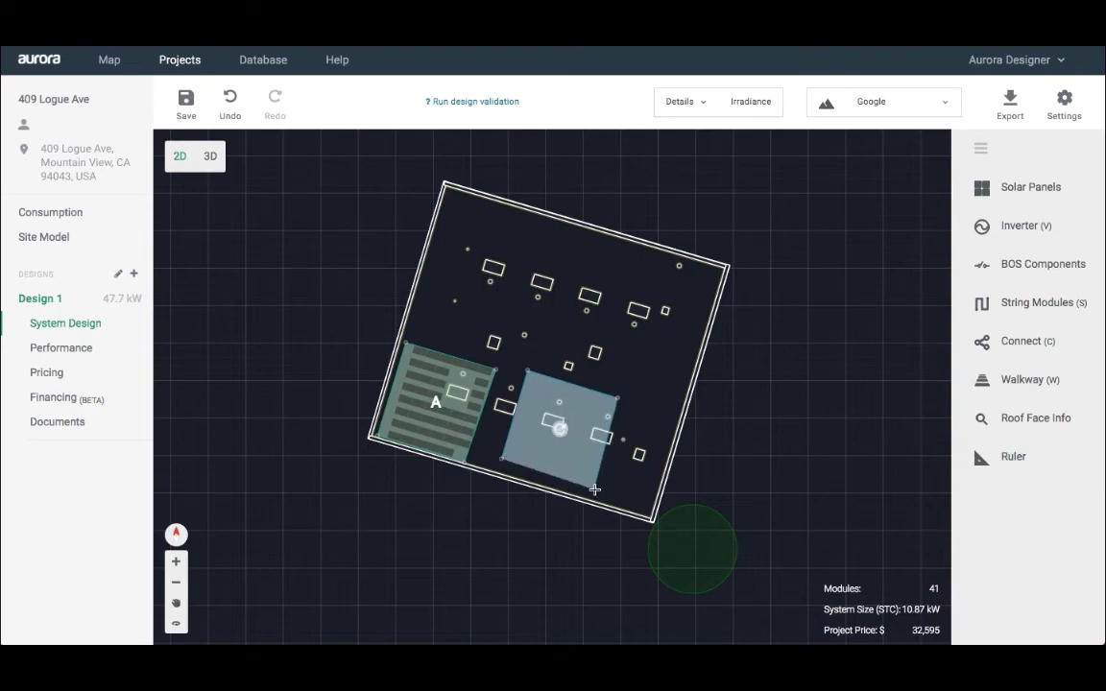
left_click(595, 490)
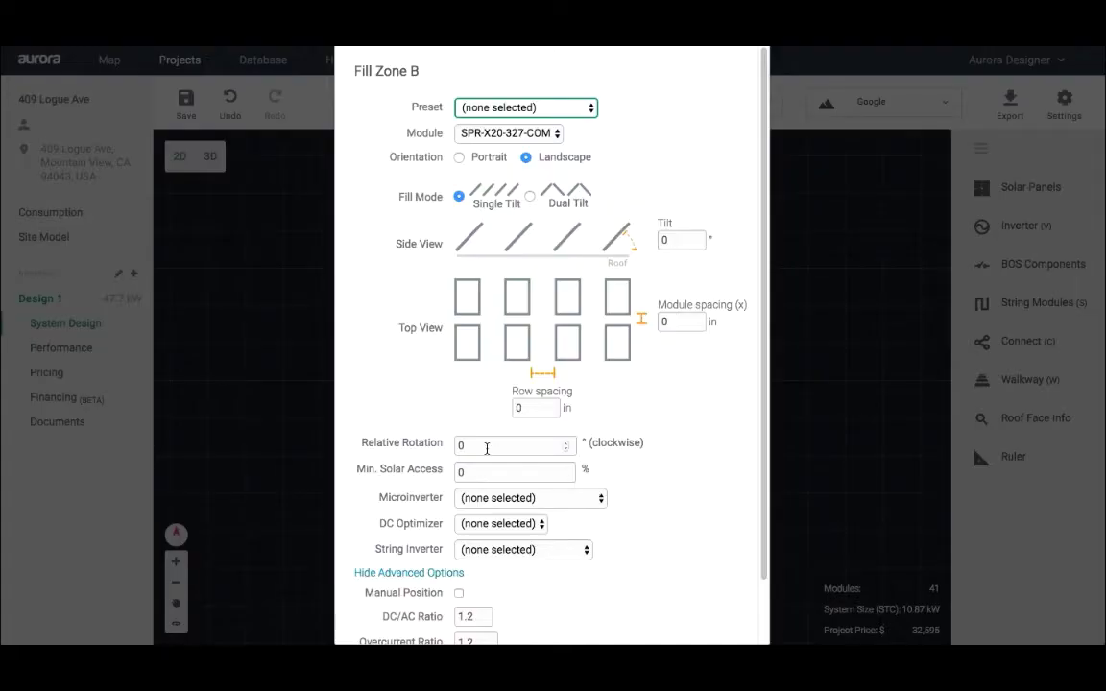
left_click(424, 444)
type("30")
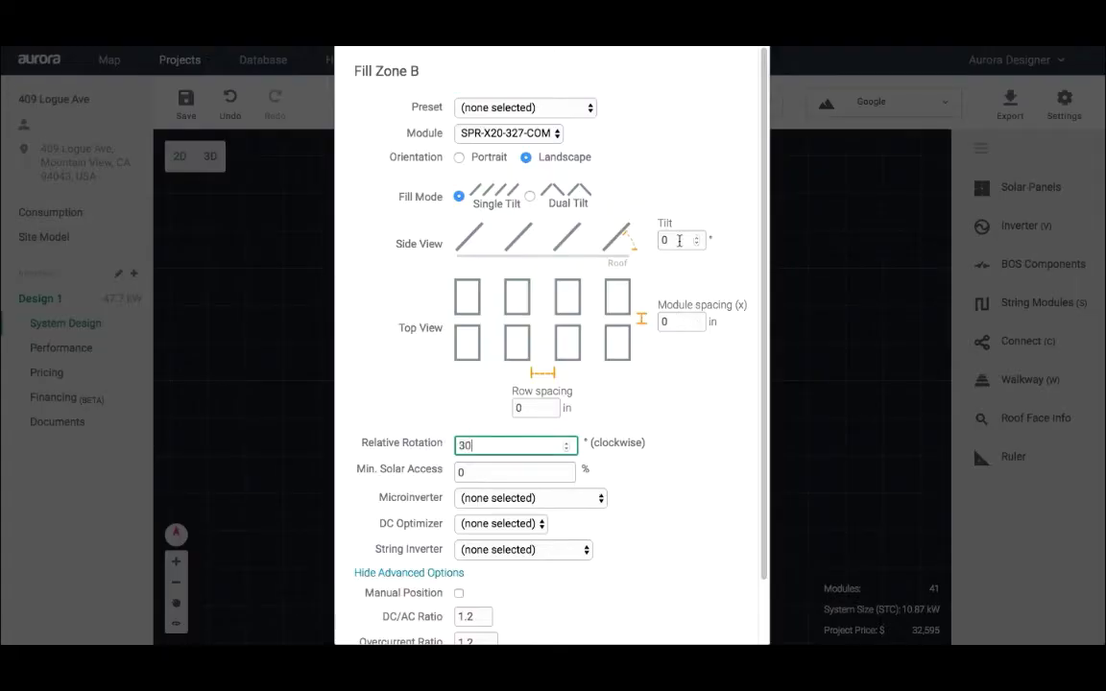
left_click(679, 240)
type("10")
Step: Set zone B's module to TSM-265PEG5 and inverter to Sunny Boy 3.0-US (240V), then apply
left_click(509, 133)
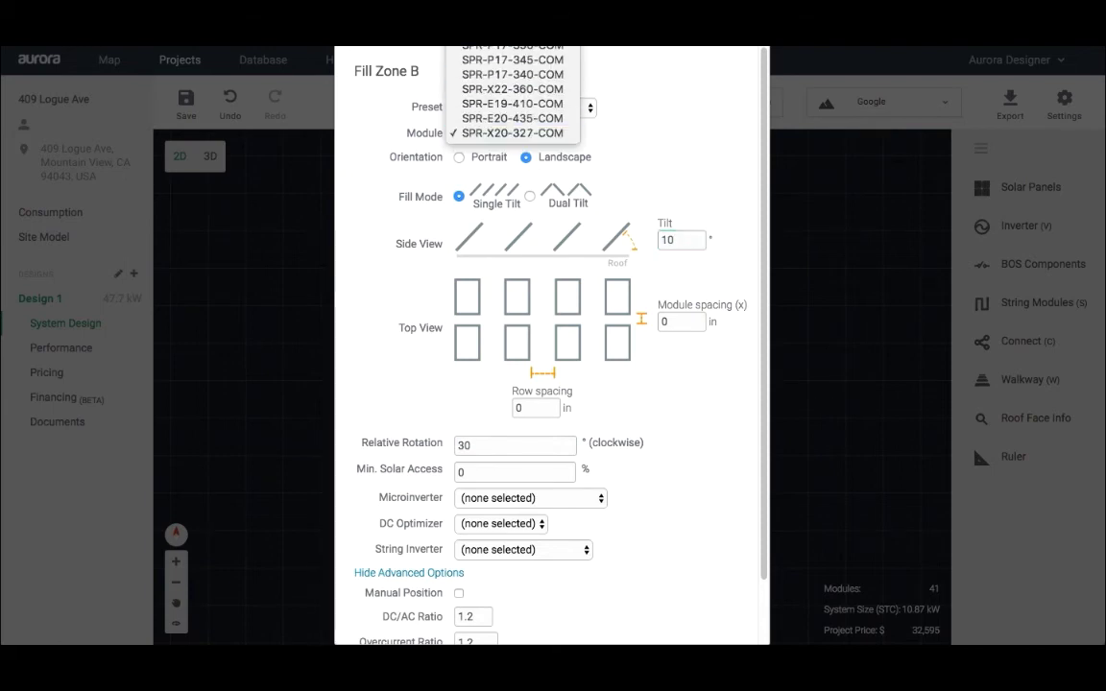
left_click(507, 587)
key("t")
left_click(500, 553)
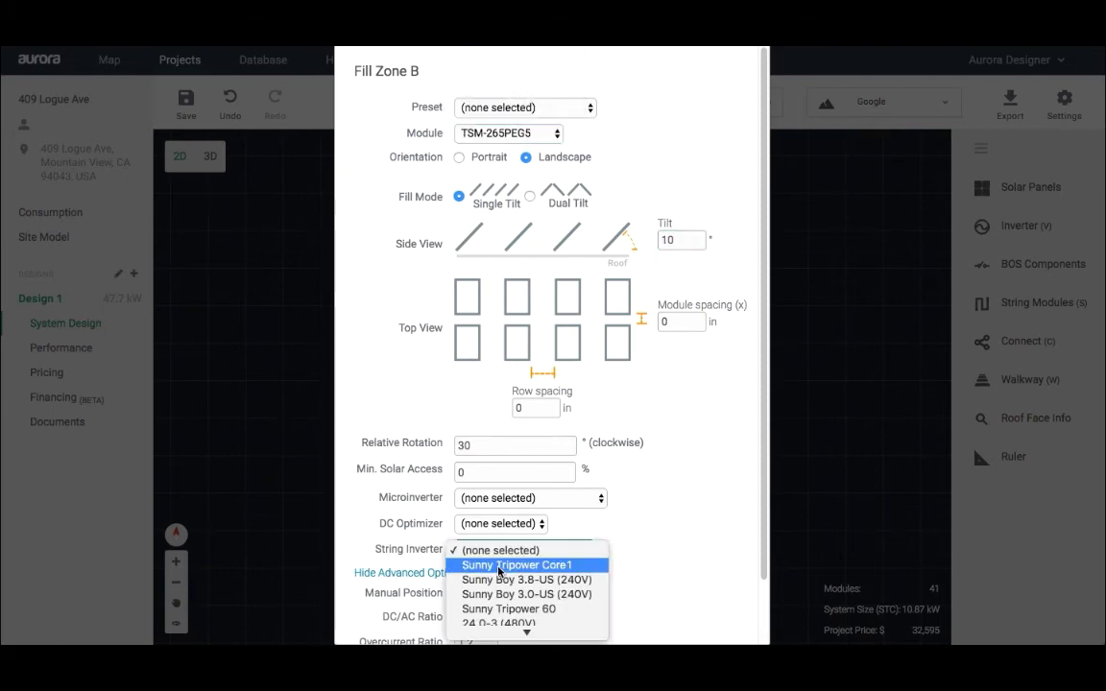
left_click(503, 595)
scroll(690, 625, "down", 2)
scroll(690, 625, "down", 2)
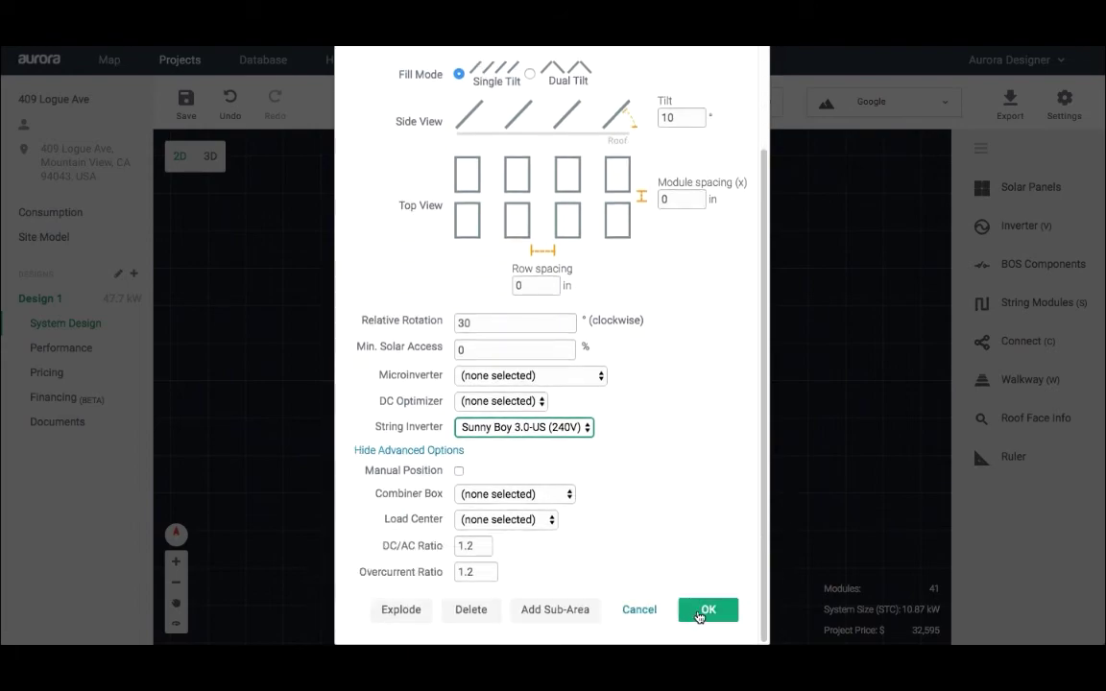
left_click(704, 612)
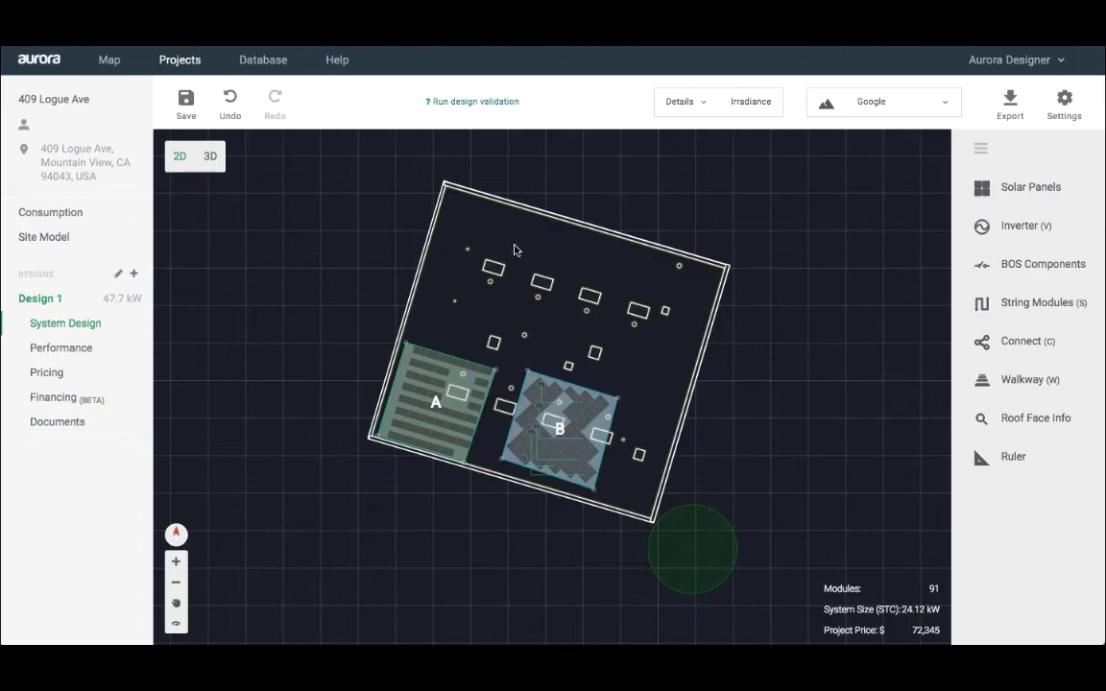
Step: Outline a new fill zone C in the upper part of the roof
left_click(469, 218)
left_click(436, 318)
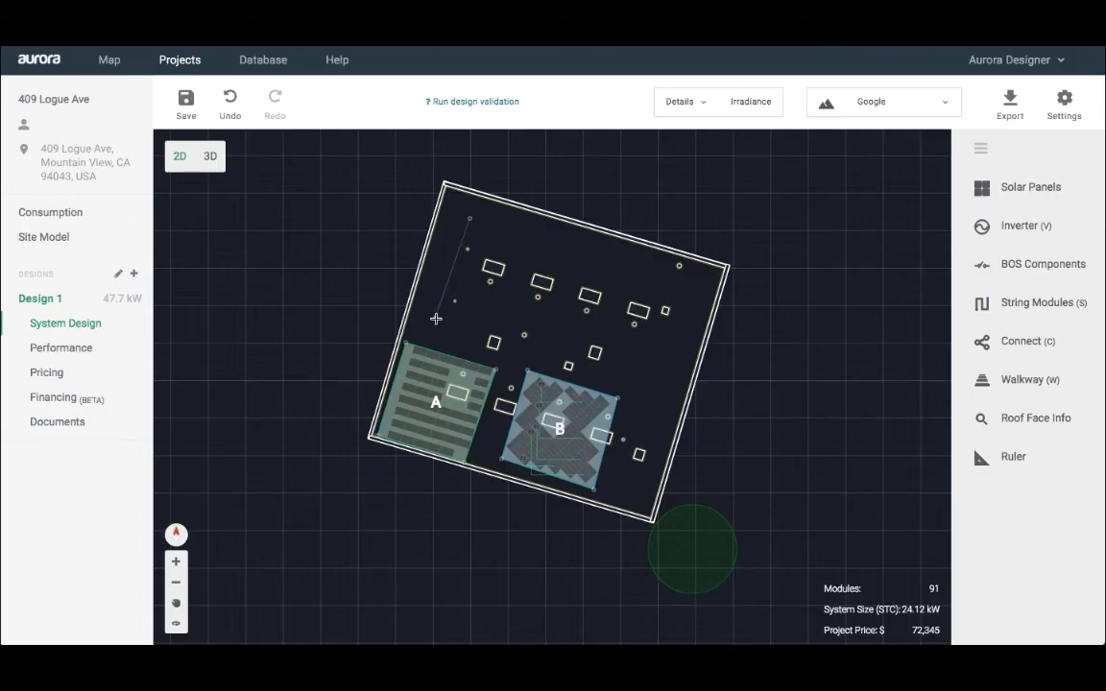
left_click(533, 355)
double_click(546, 323)
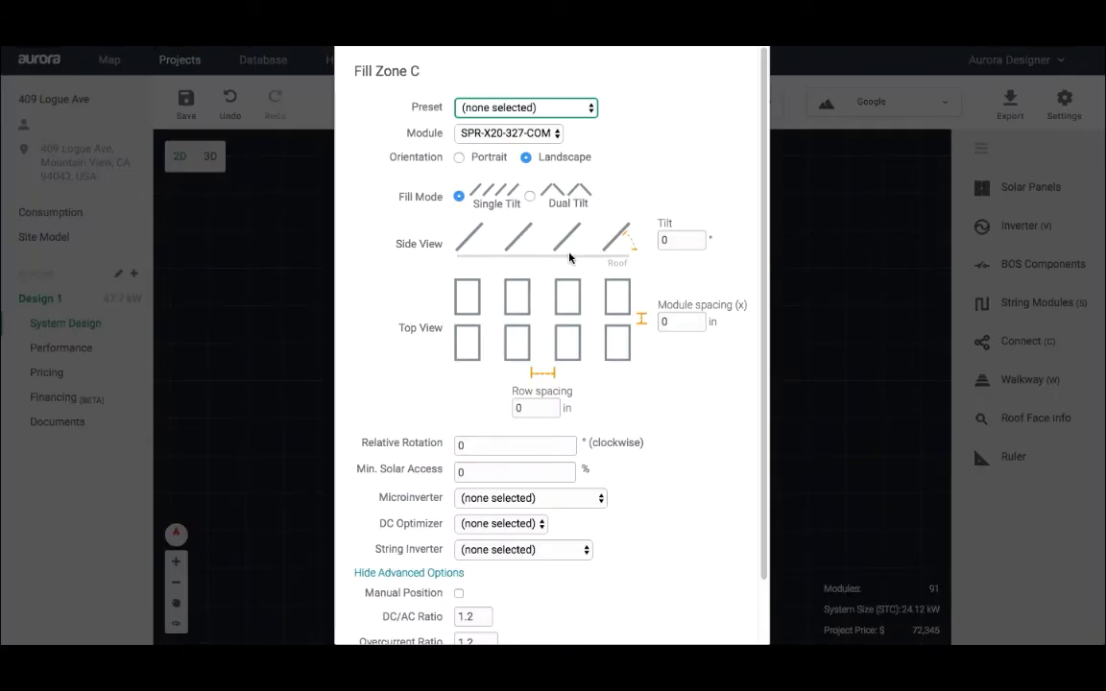
Step: Give zone C TSM-265PEG5 modules, an SE5000A-US (240V) inverter and P320 optimizers
left_click(457, 133)
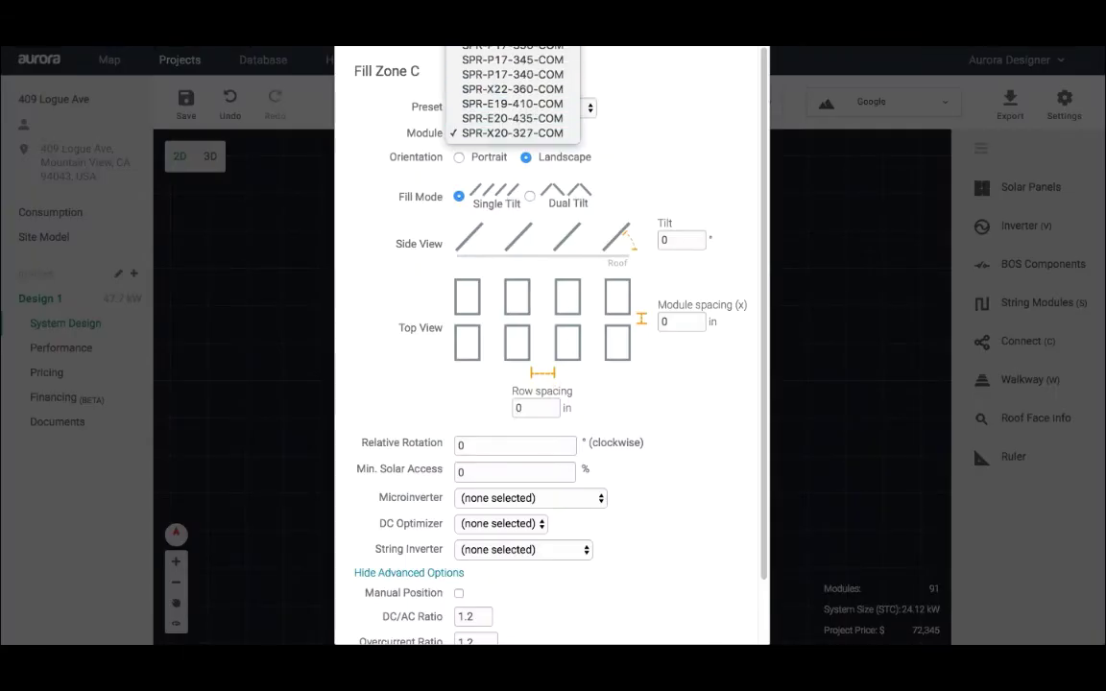
left_click(510, 79)
left_click(499, 549)
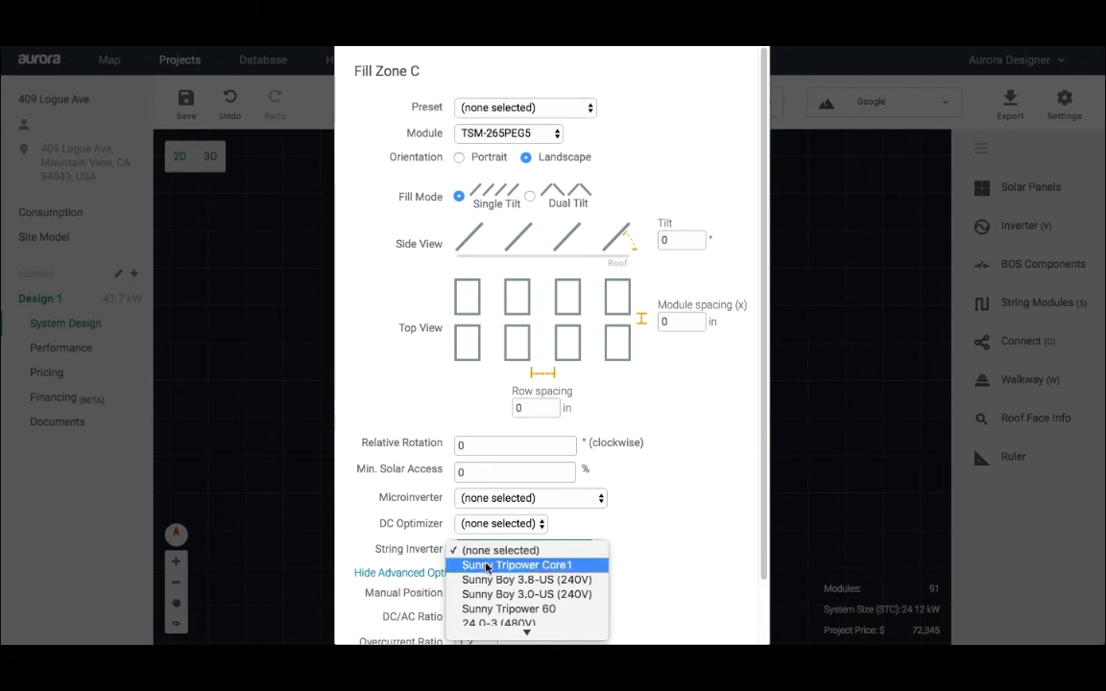
left_click(501, 629)
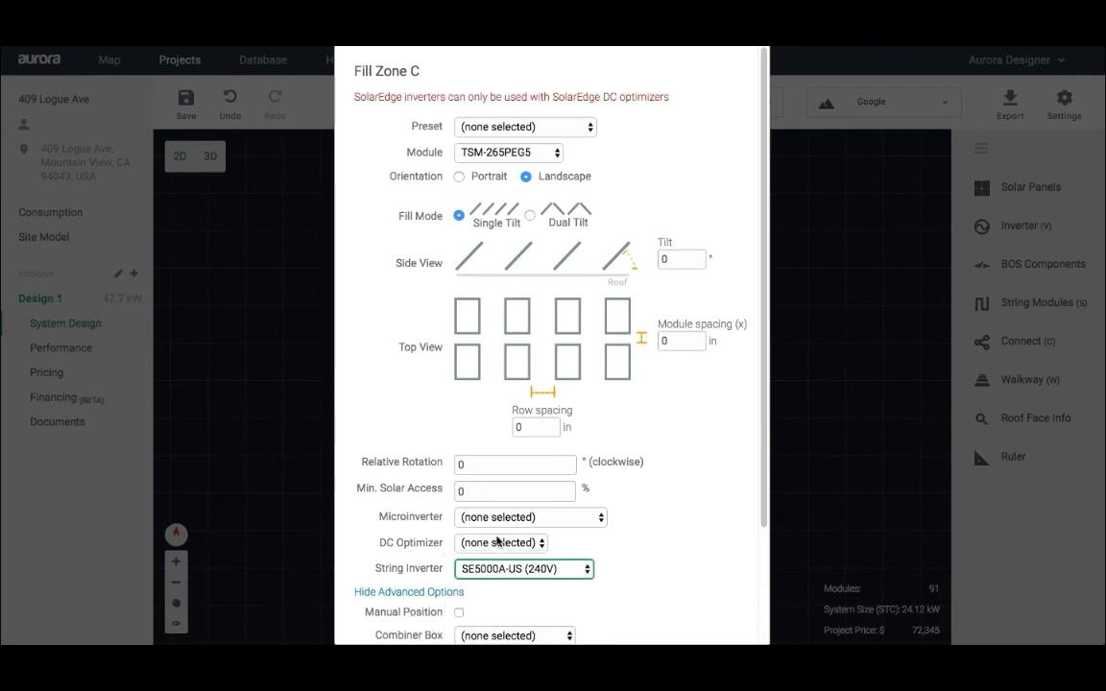
left_click(498, 542)
left_click(498, 556)
Step: Set zone C's tilt to 5° and row spacing to 11 in, then fill it
left_click(664, 240)
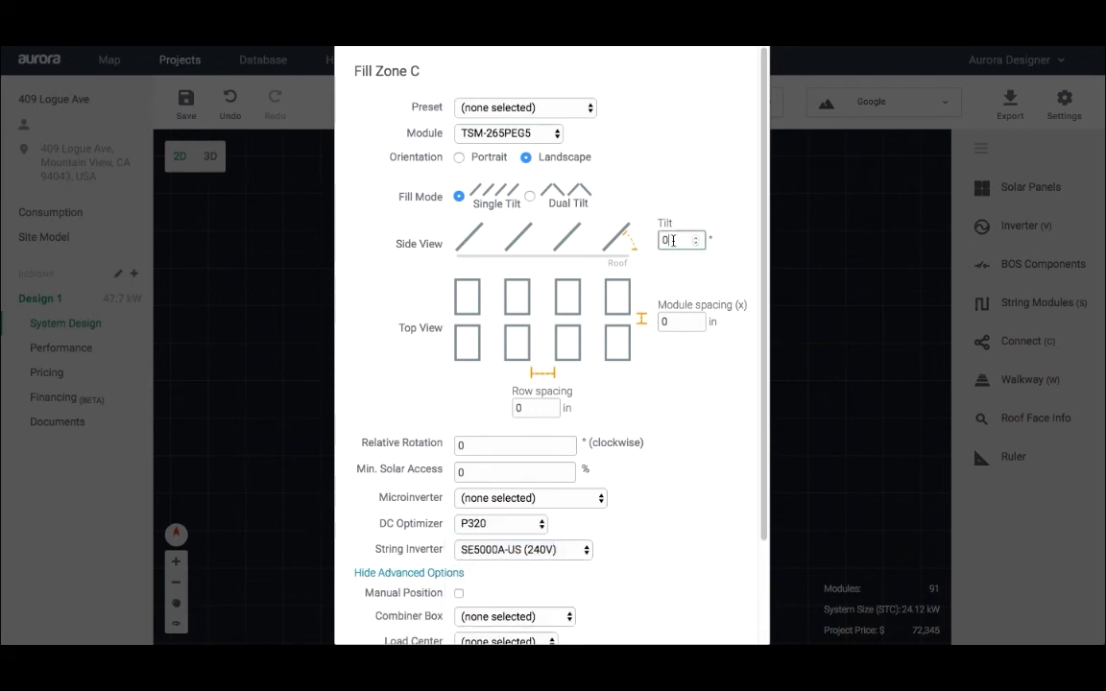
type("5")
left_click(523, 409)
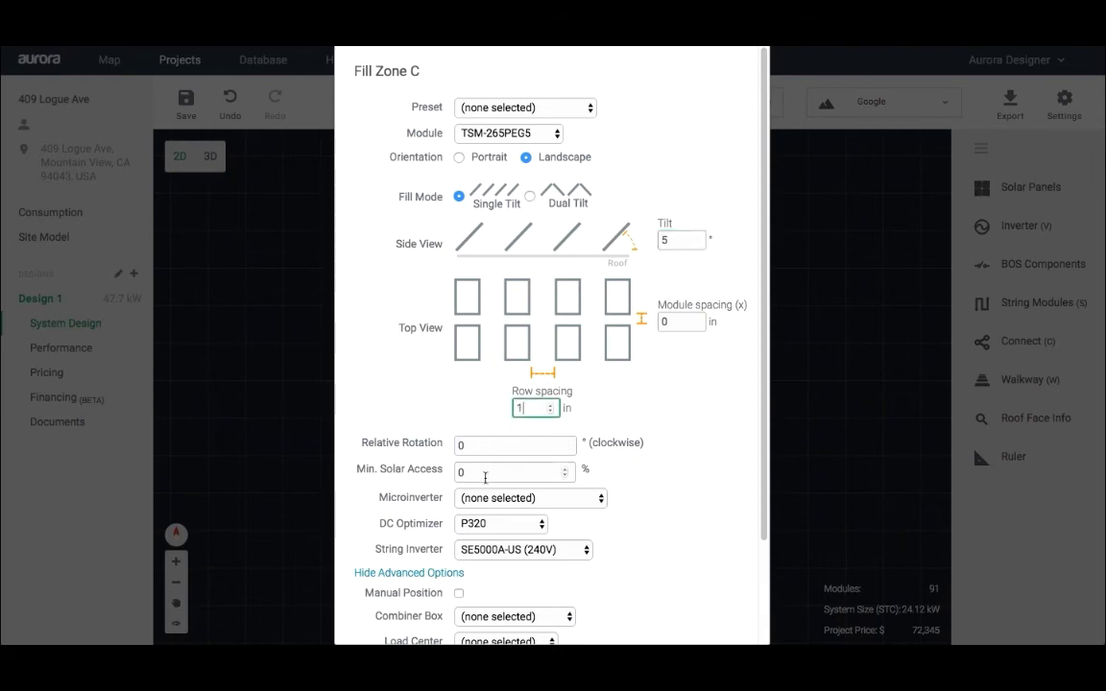
type("11")
scroll(625, 556, "down", 3)
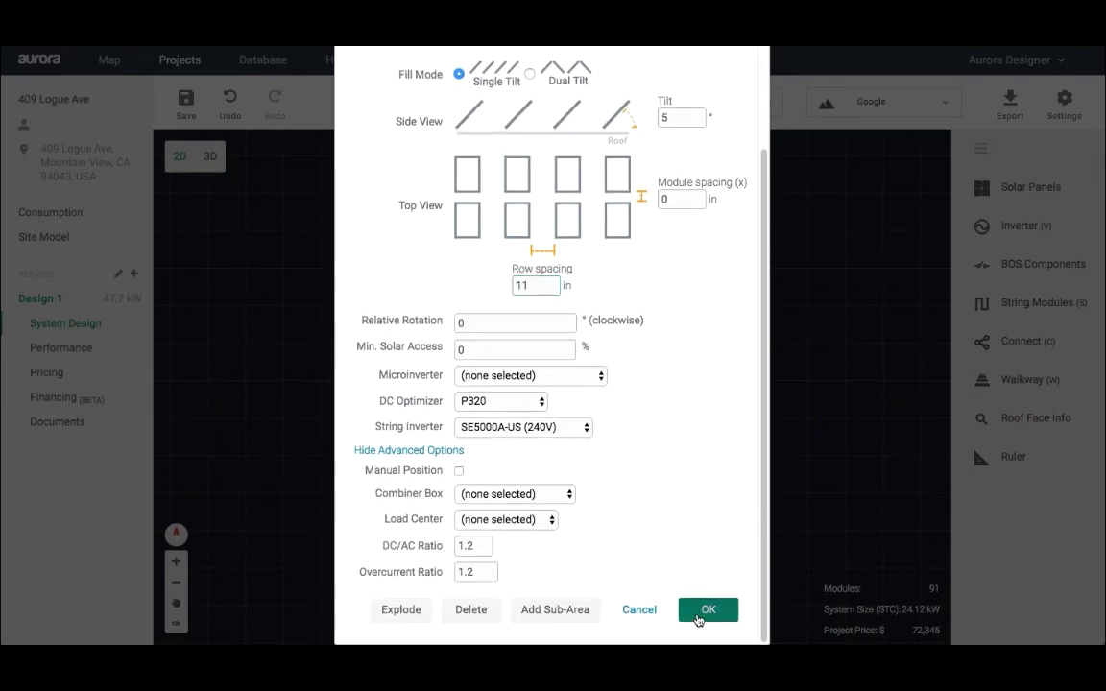
left_click(708, 610)
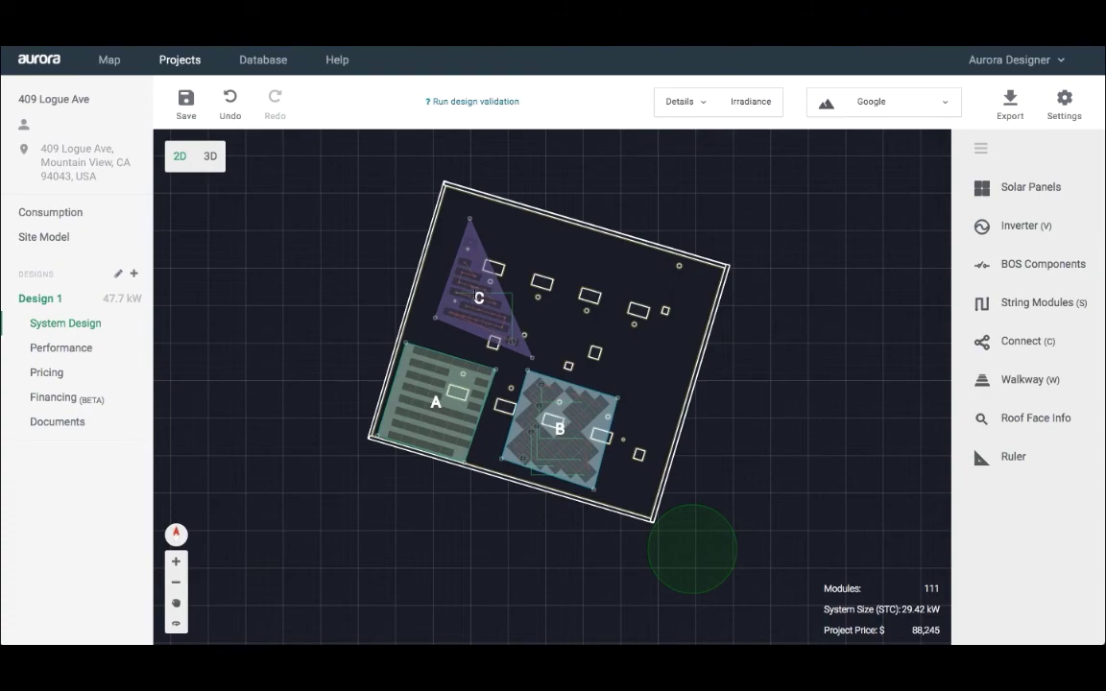
Step: Open fill zone A's settings and close them without making changes
double_click(417, 396)
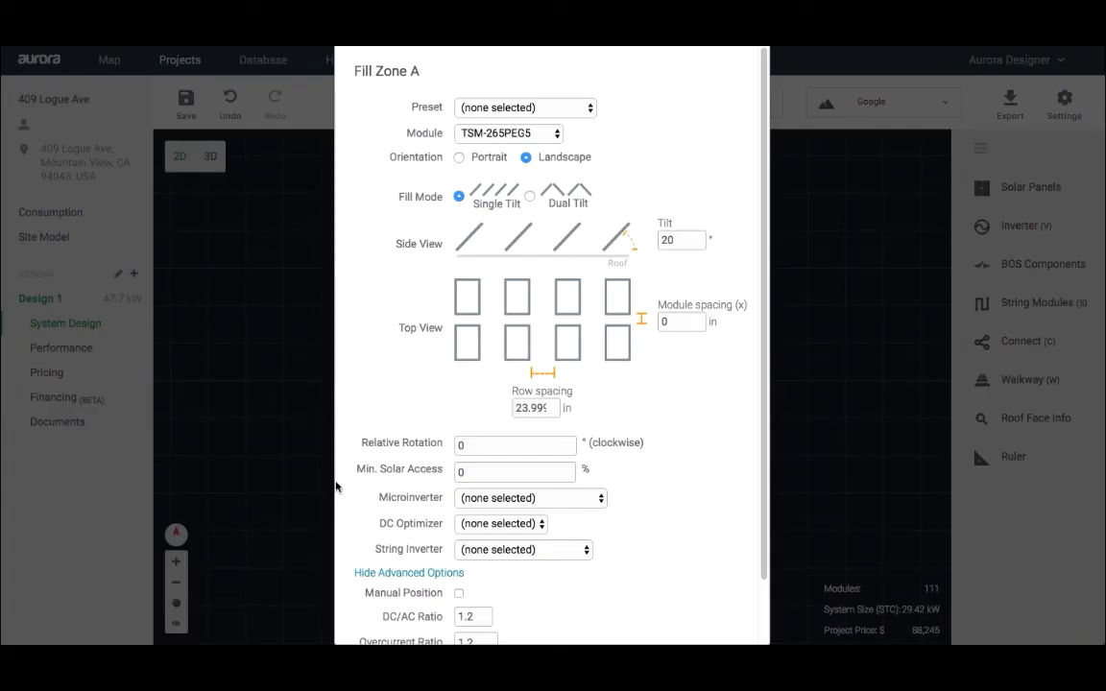
scroll(336, 487, "down", 2)
left_click(653, 621)
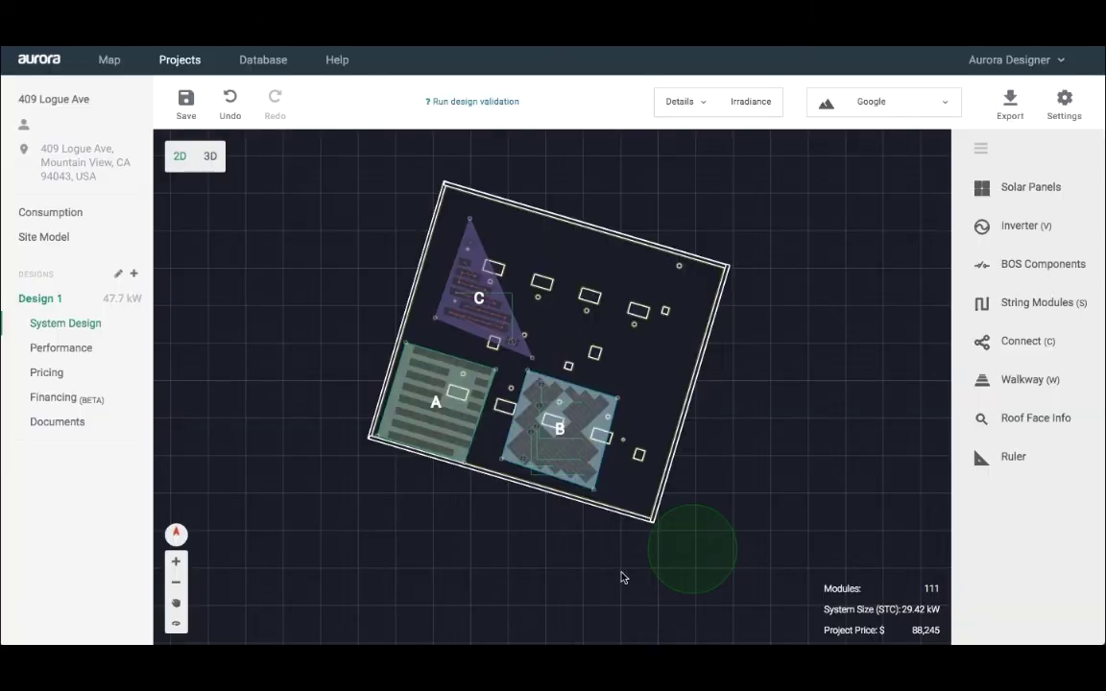
Step: Explode fill zone C into individual panels and move the small blue component beside its rows
double_click(445, 302)
scroll(464, 422, "down", 1)
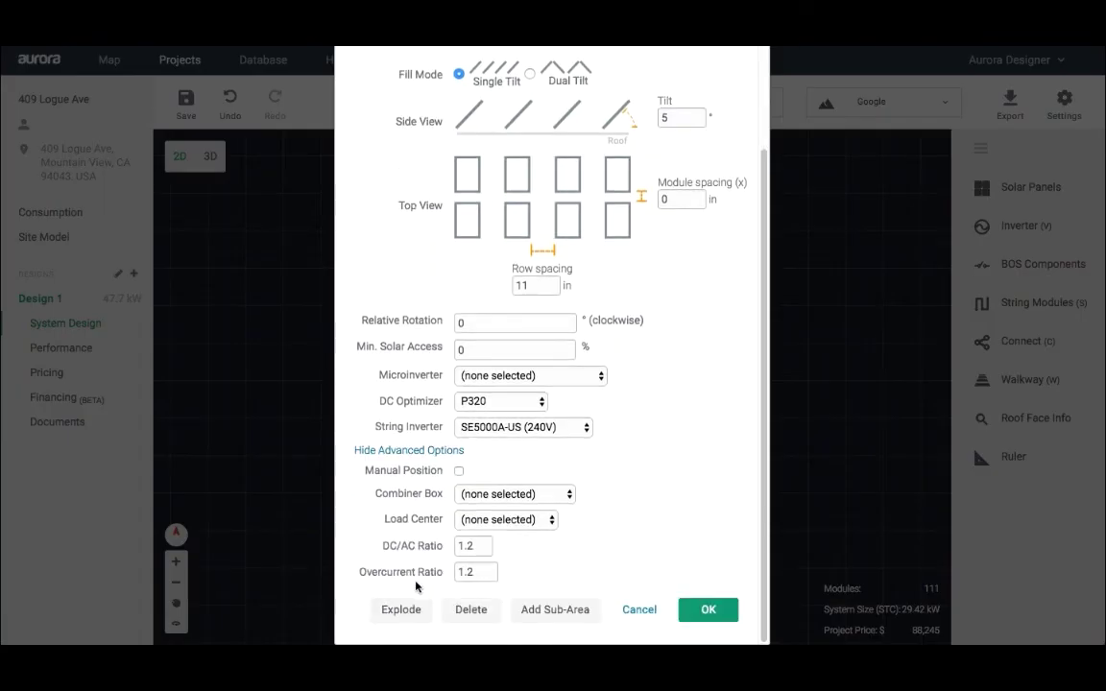
left_click(403, 608)
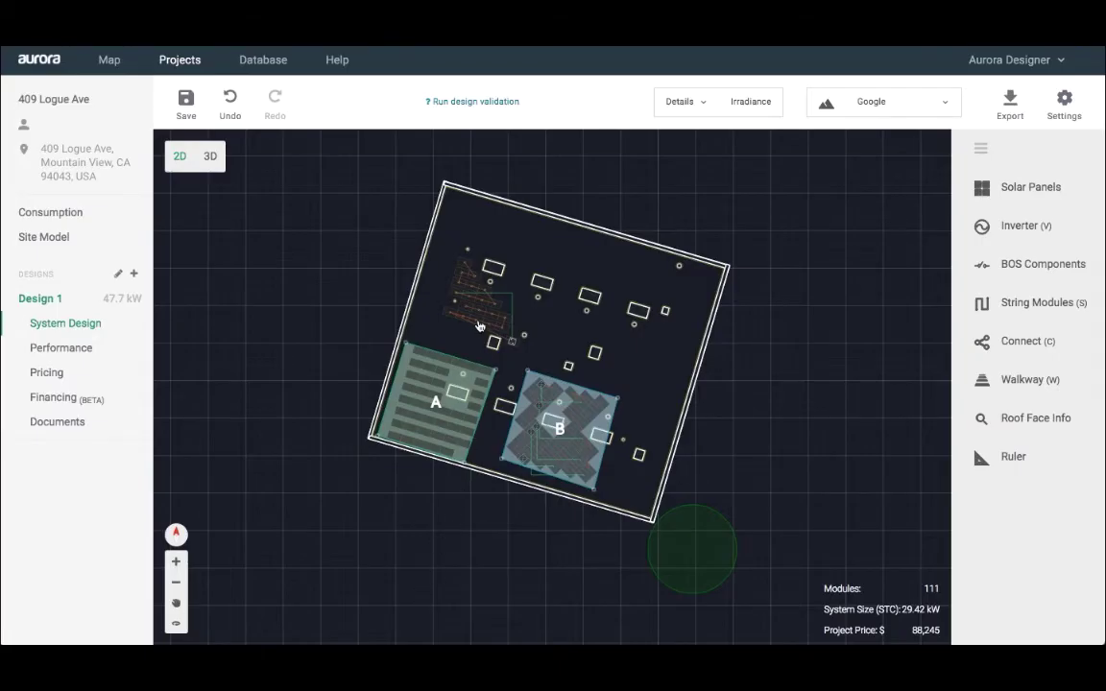
scroll(479, 316, "up", 3)
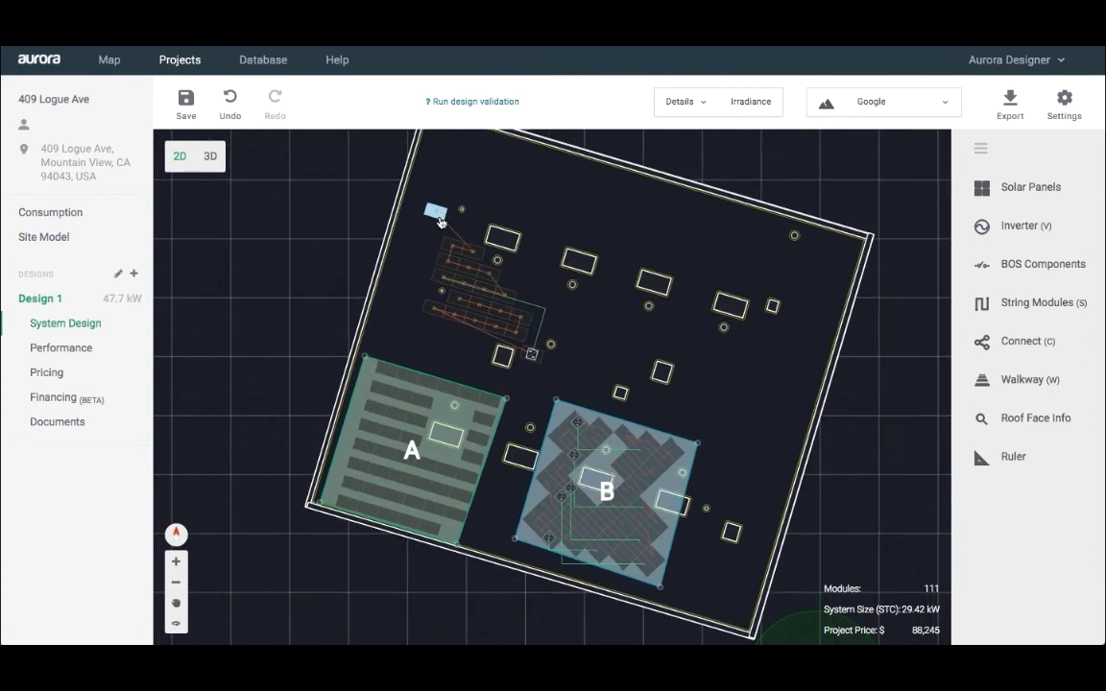
mouse_move(455, 226)
left_mouse_down()
mouse_move(518, 314)
mouse_move(544, 301)
mouse_move(418, 243)
mouse_move(422, 259)
mouse_move(396, 279)
mouse_move(423, 291)
mouse_move(428, 324)
left_mouse_up()
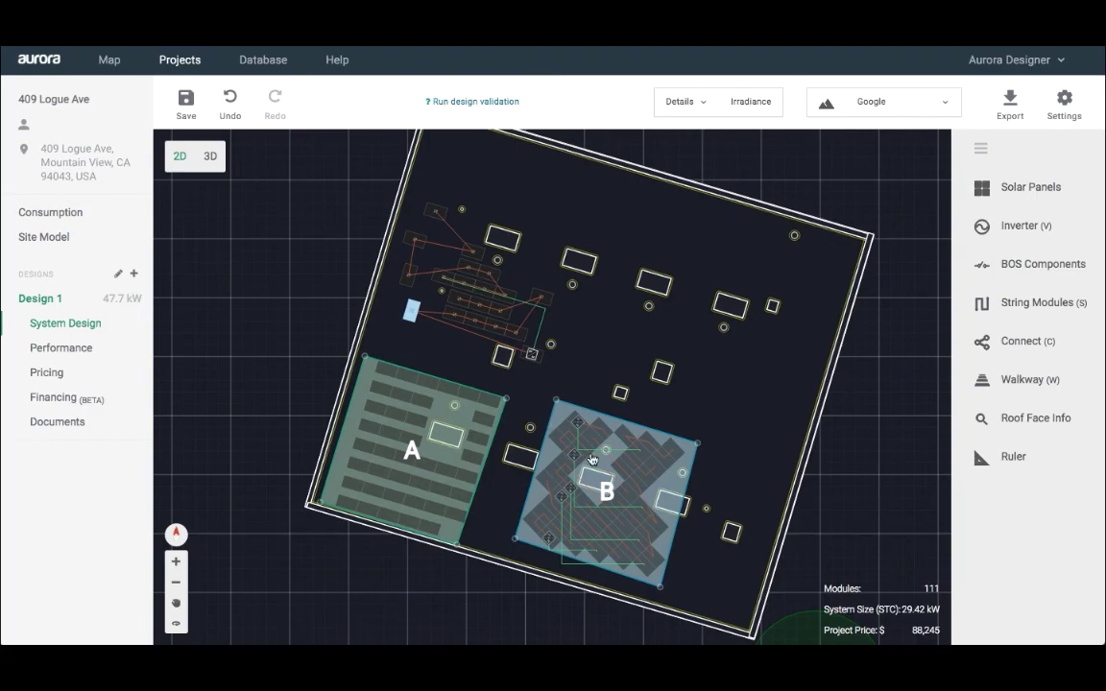
Step: Delete fill zone B, leaving 61 modules at 16.17 kW and $48,495
double_click(528, 409)
scroll(591, 459, "down", 2)
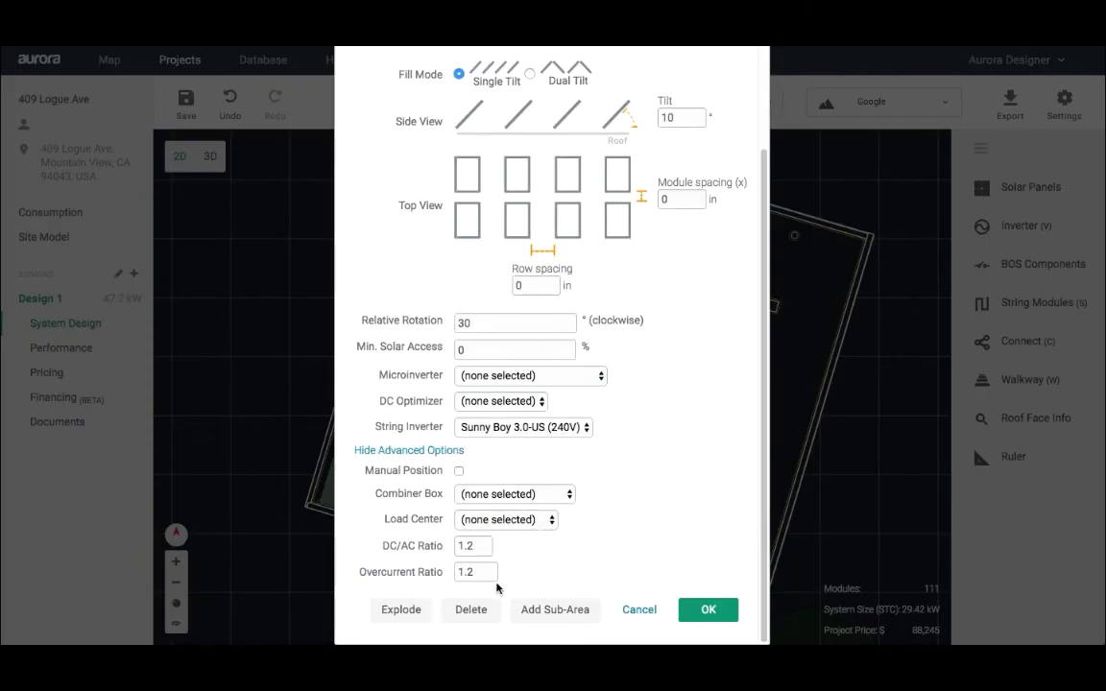
left_click(470, 609)
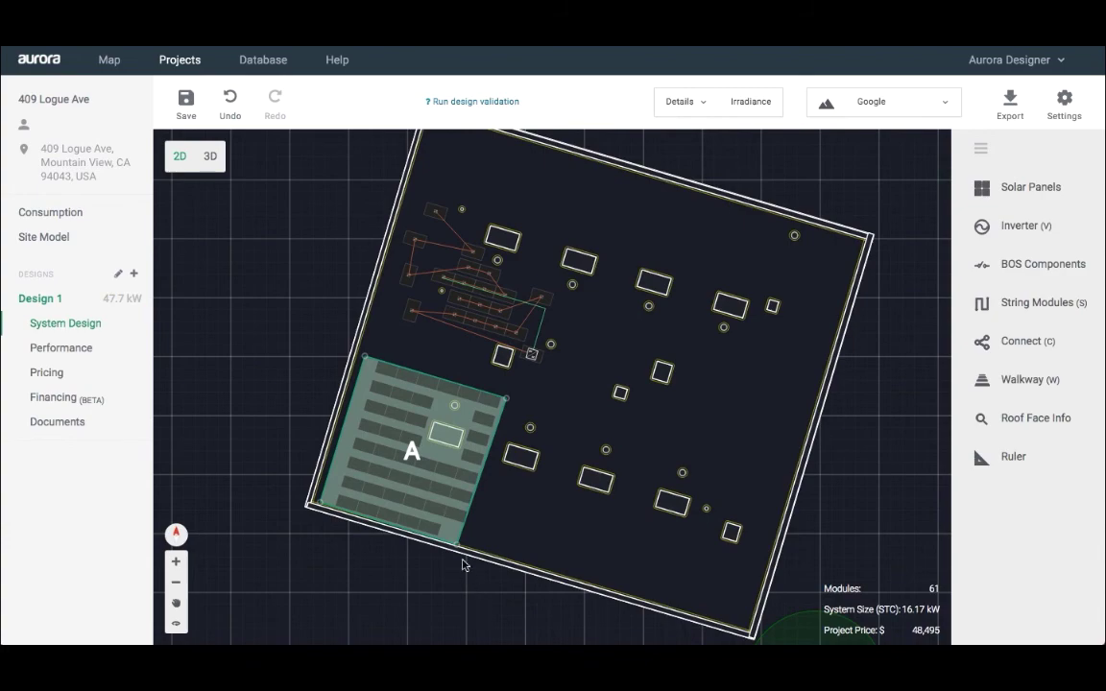
Step: Draw a four-corner sub-area of zone A on the lower-right roof and fill it with panels
double_click(436, 454)
scroll(470, 471, "down", 2)
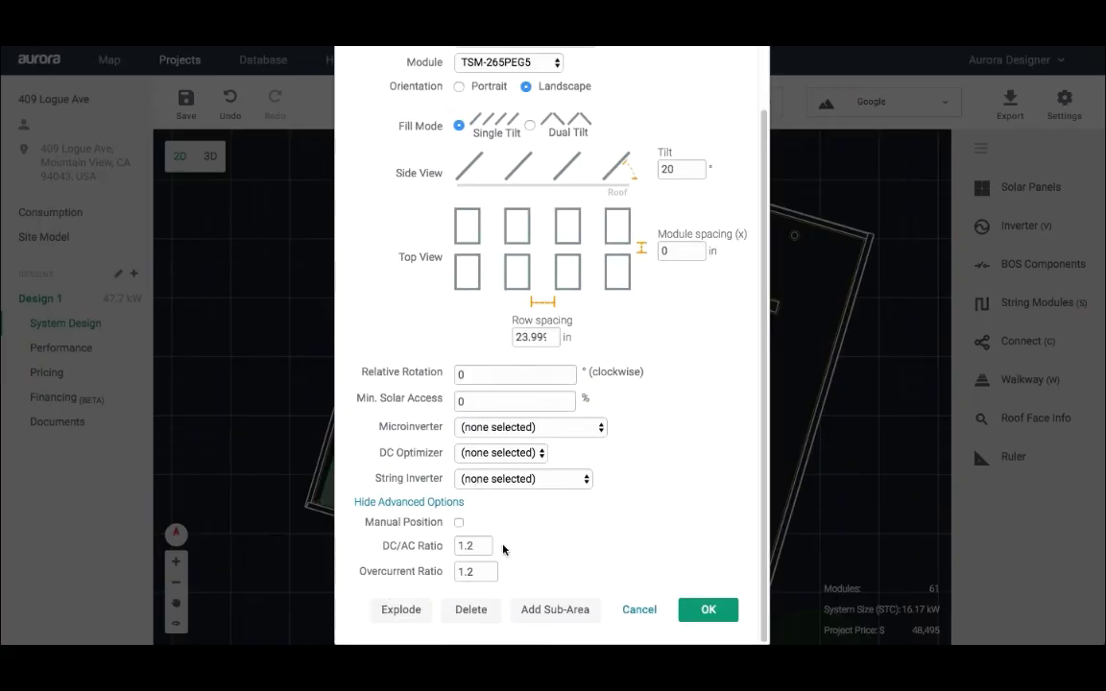
left_click(530, 610)
left_click(575, 425)
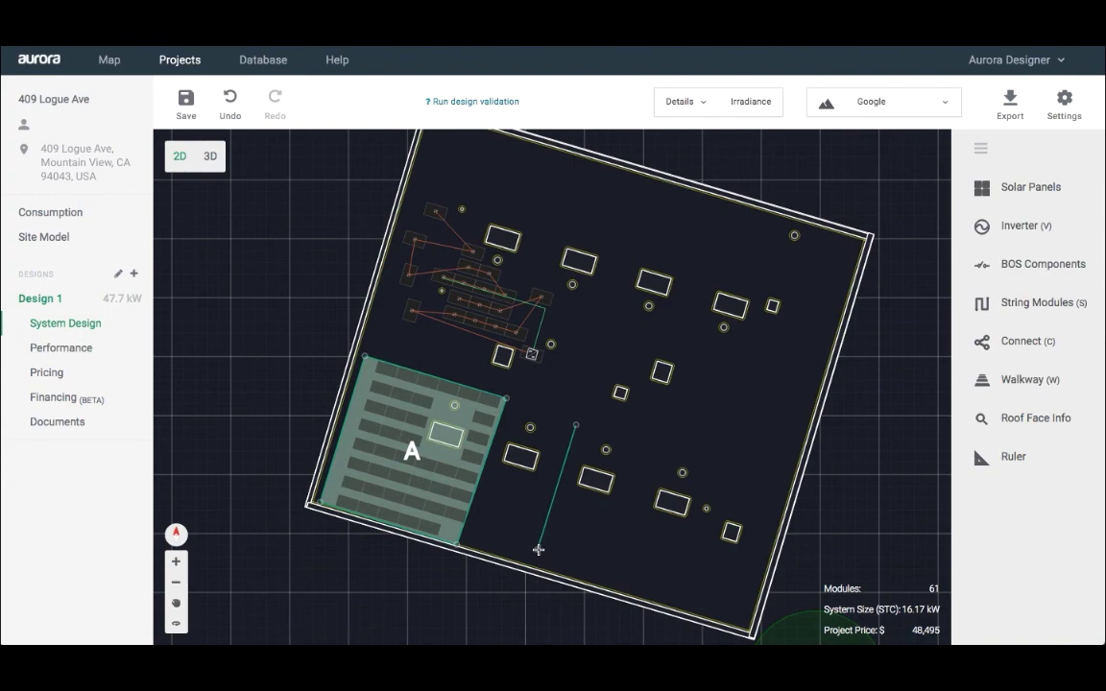
left_click(537, 549)
left_click(683, 606)
double_click(724, 468)
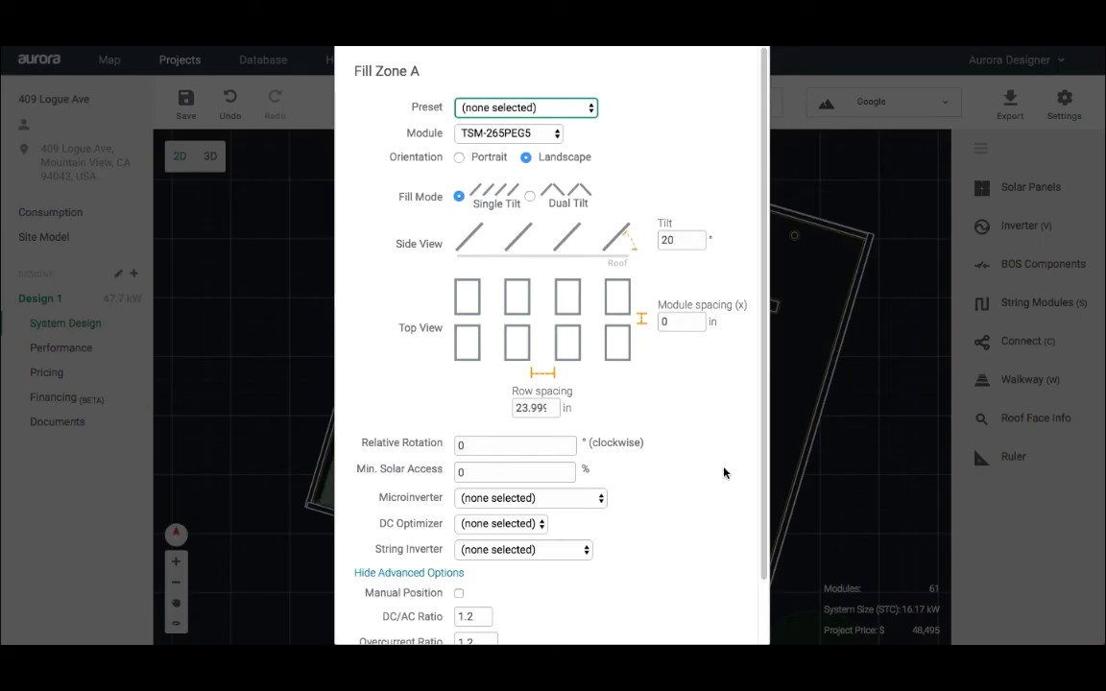
scroll(672, 479, "down", 2)
left_click(700, 612)
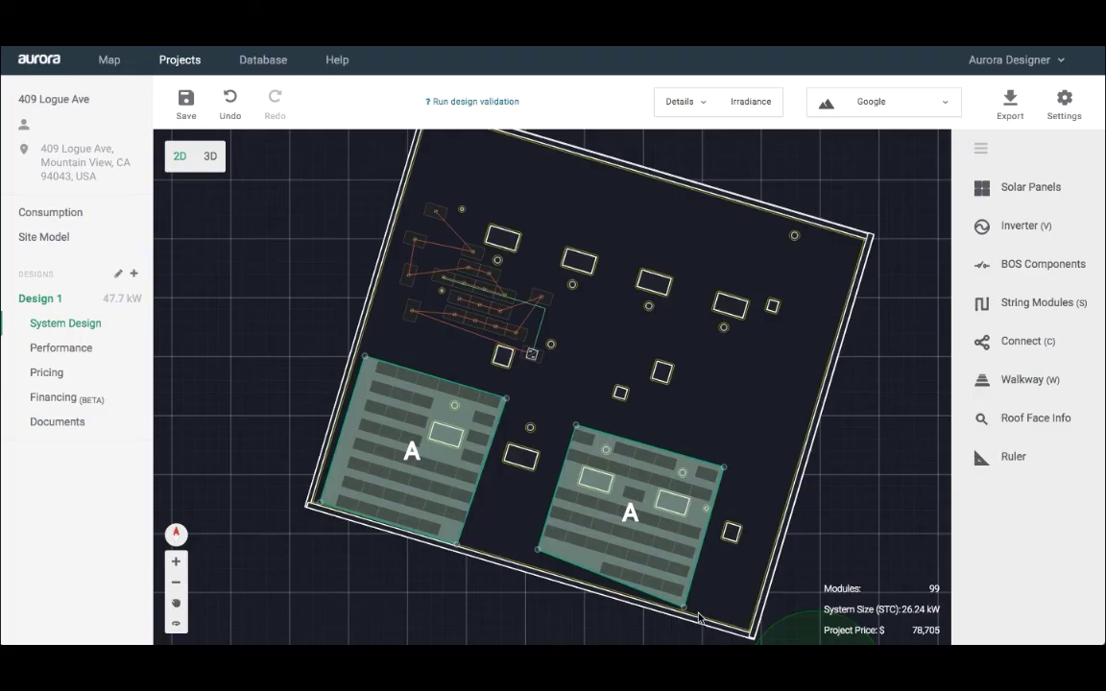
Step: Draw a second zone A sub-area on the upper-right roof and fill it, reaching 135 modules
left_click(633, 543)
scroll(547, 537, "down", 2)
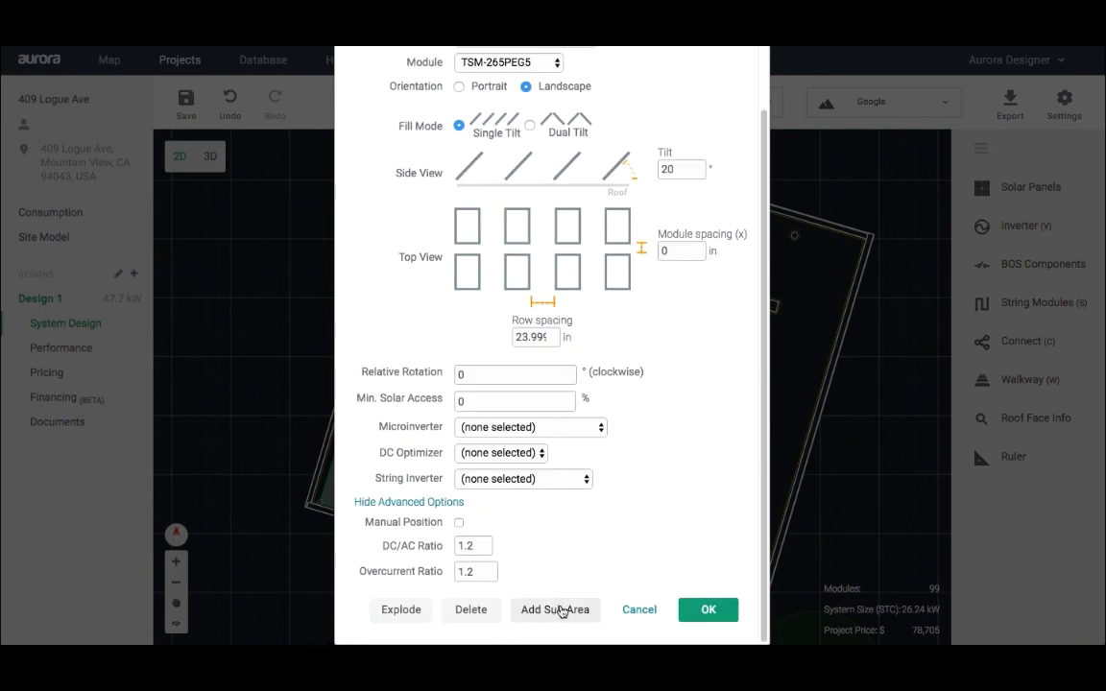
left_click(562, 602)
left_click(637, 234)
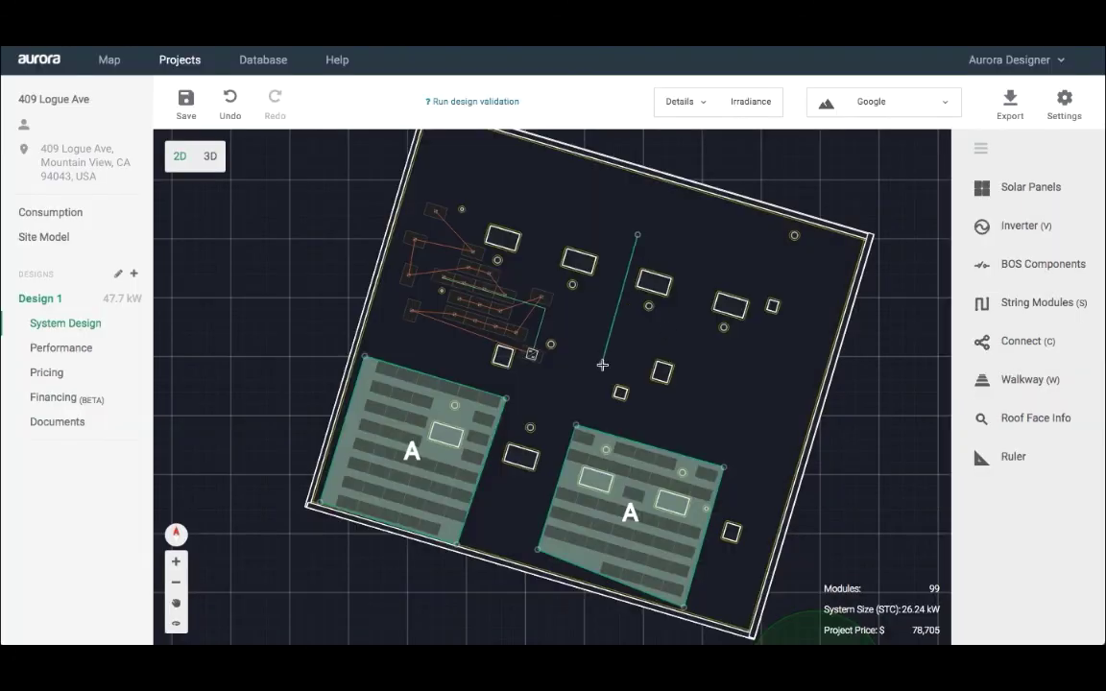
left_click(601, 364)
left_click(755, 429)
left_click(800, 273)
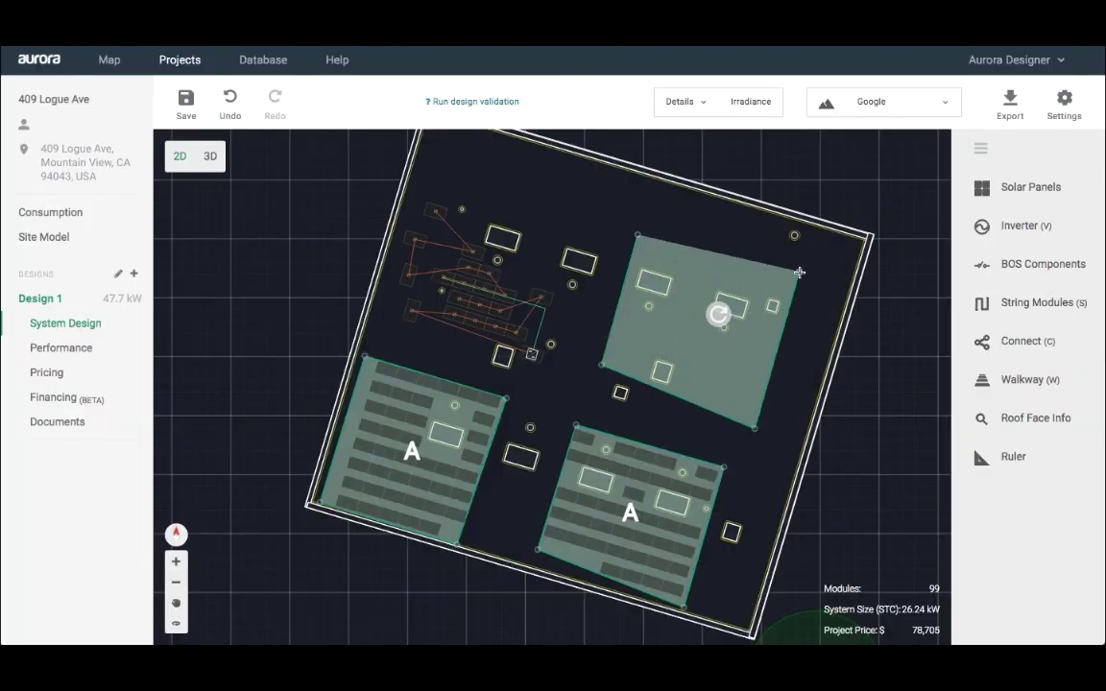
left_click(637, 235)
scroll(671, 484, "down", 2)
left_click(705, 610)
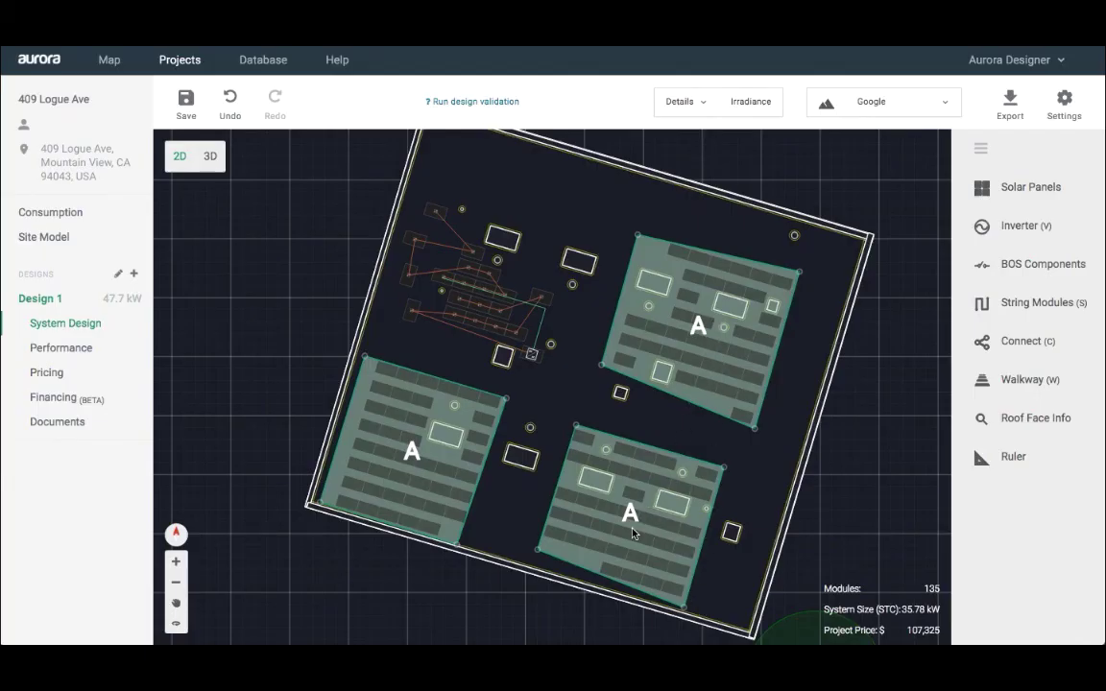
Step: Open fill zone A's settings and change its relative rotation value to 3
left_click(437, 457)
double_click(461, 445)
type("3")
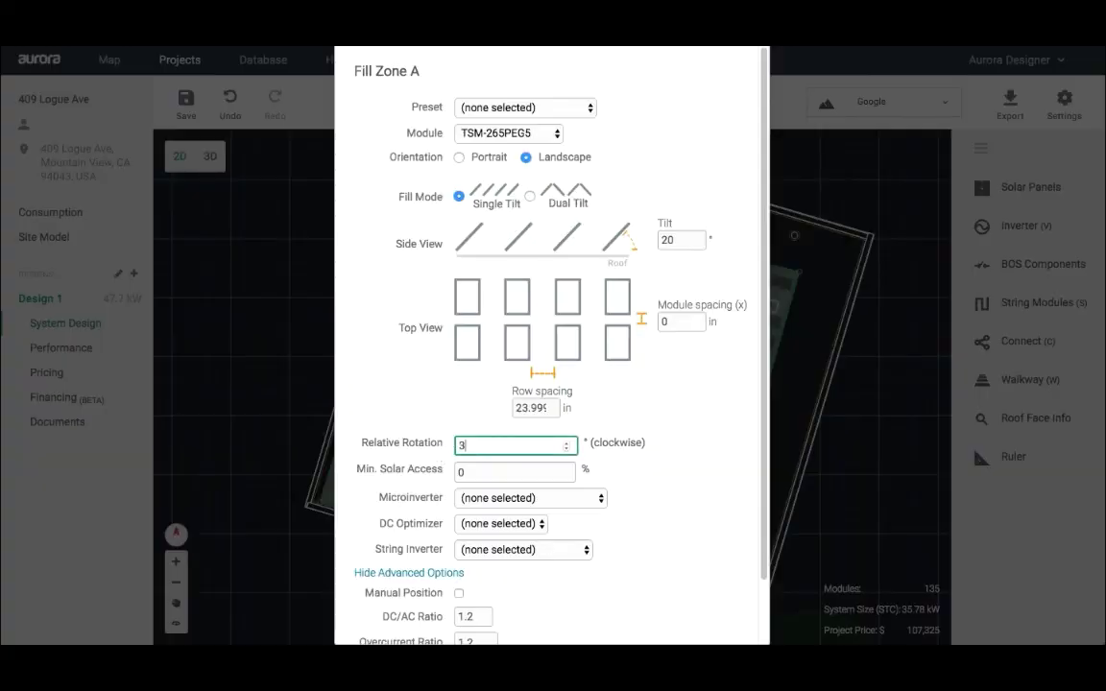